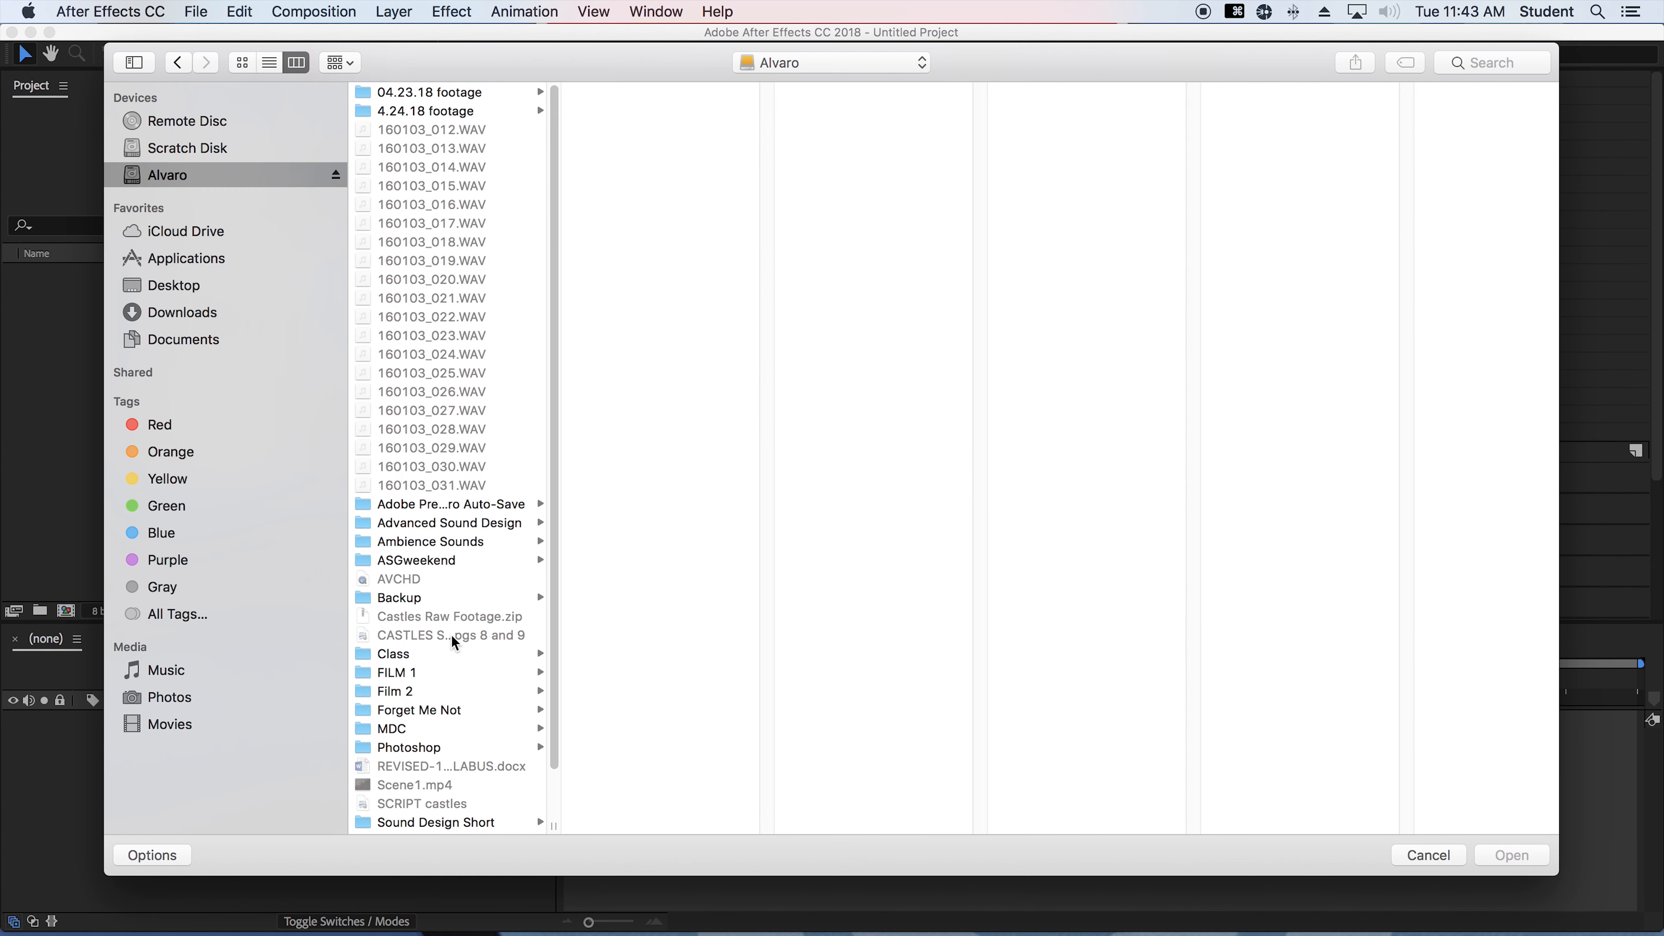
Open Silhouettes.aep from MDC/DIG 43545c/_DIG FX & COMP/HTCAE 2e DVD/Exercise Files/Chapter 06 and accept the project version conversion
click(419, 729)
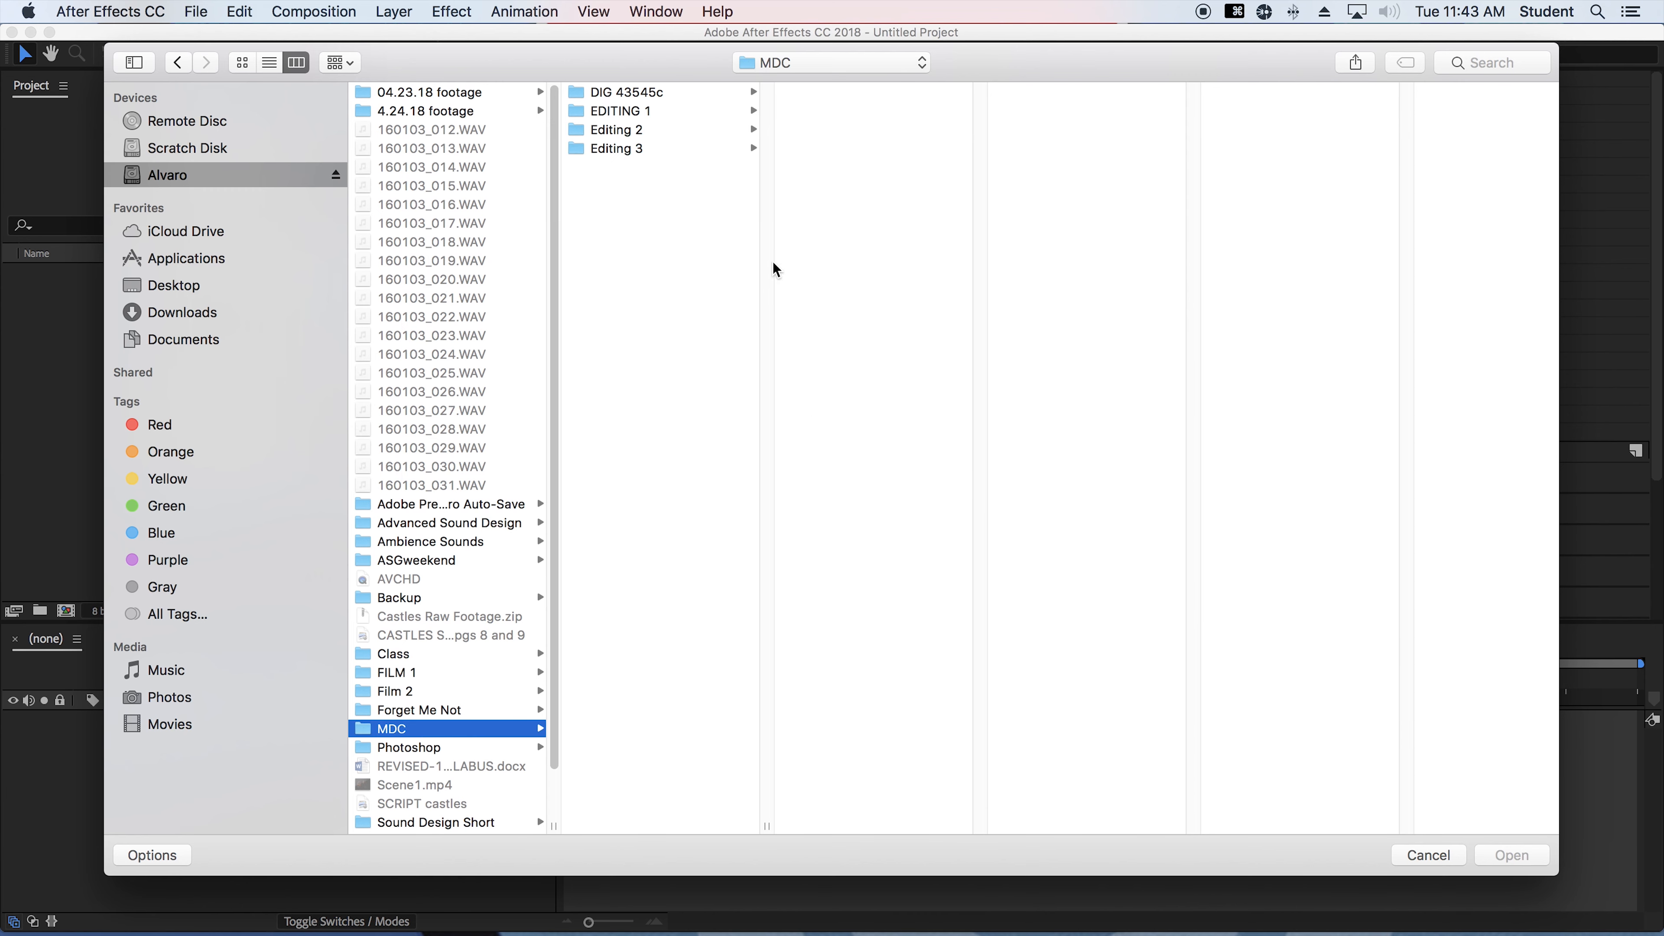
click(628, 93)
click(930, 95)
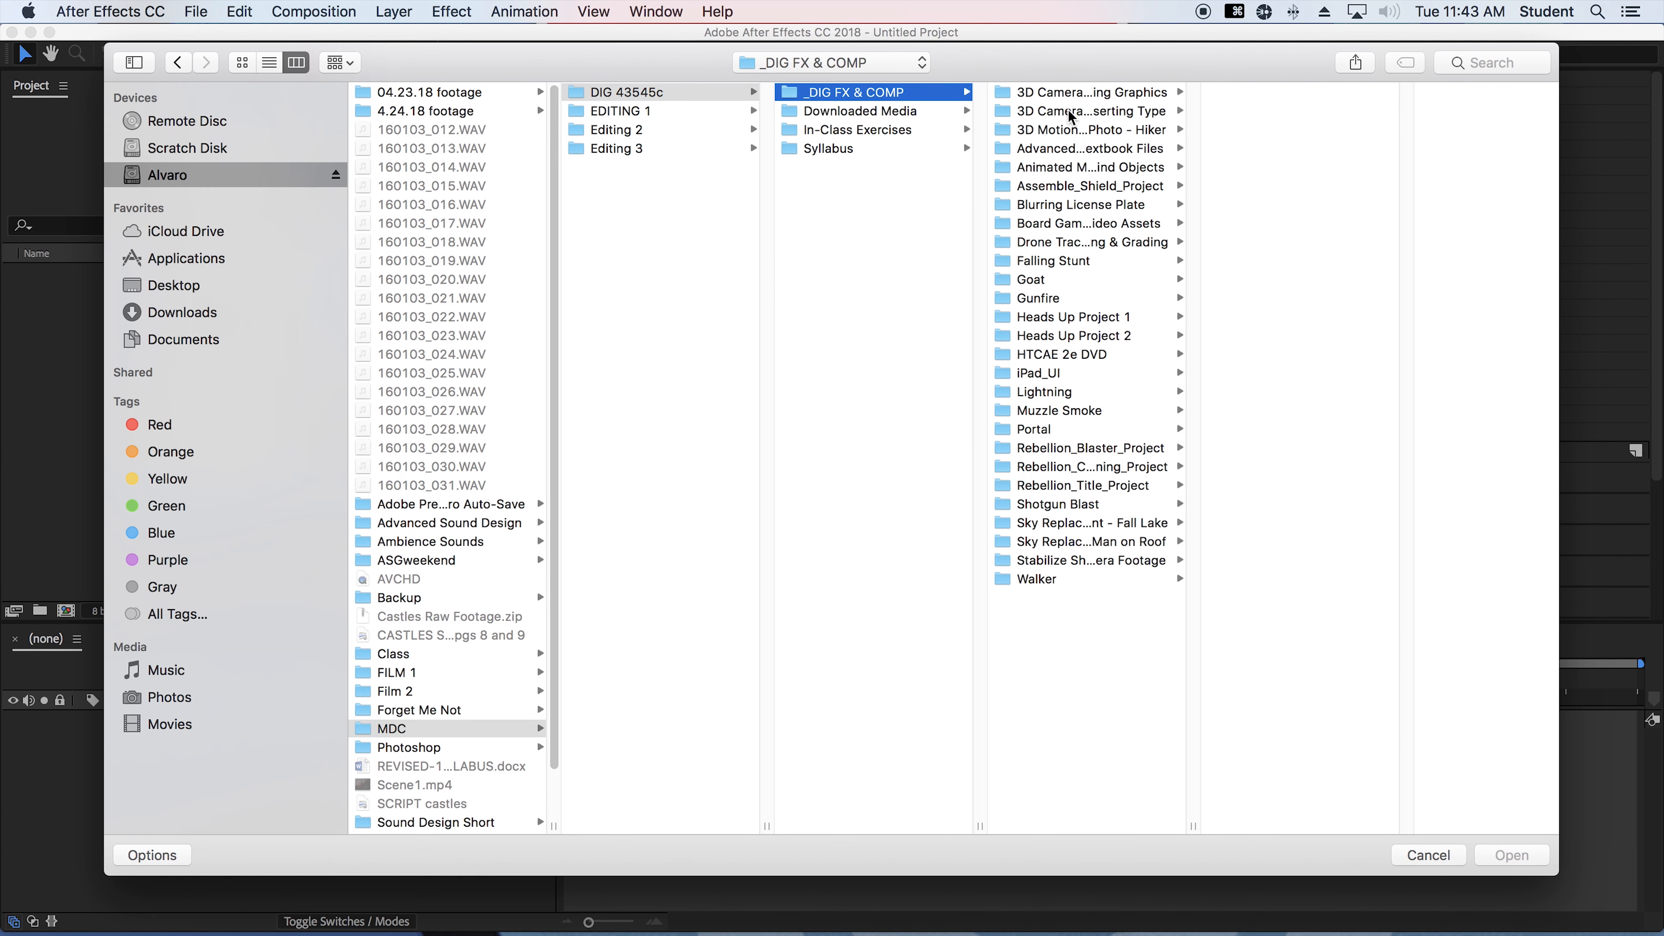
click(1051, 357)
click(1252, 92)
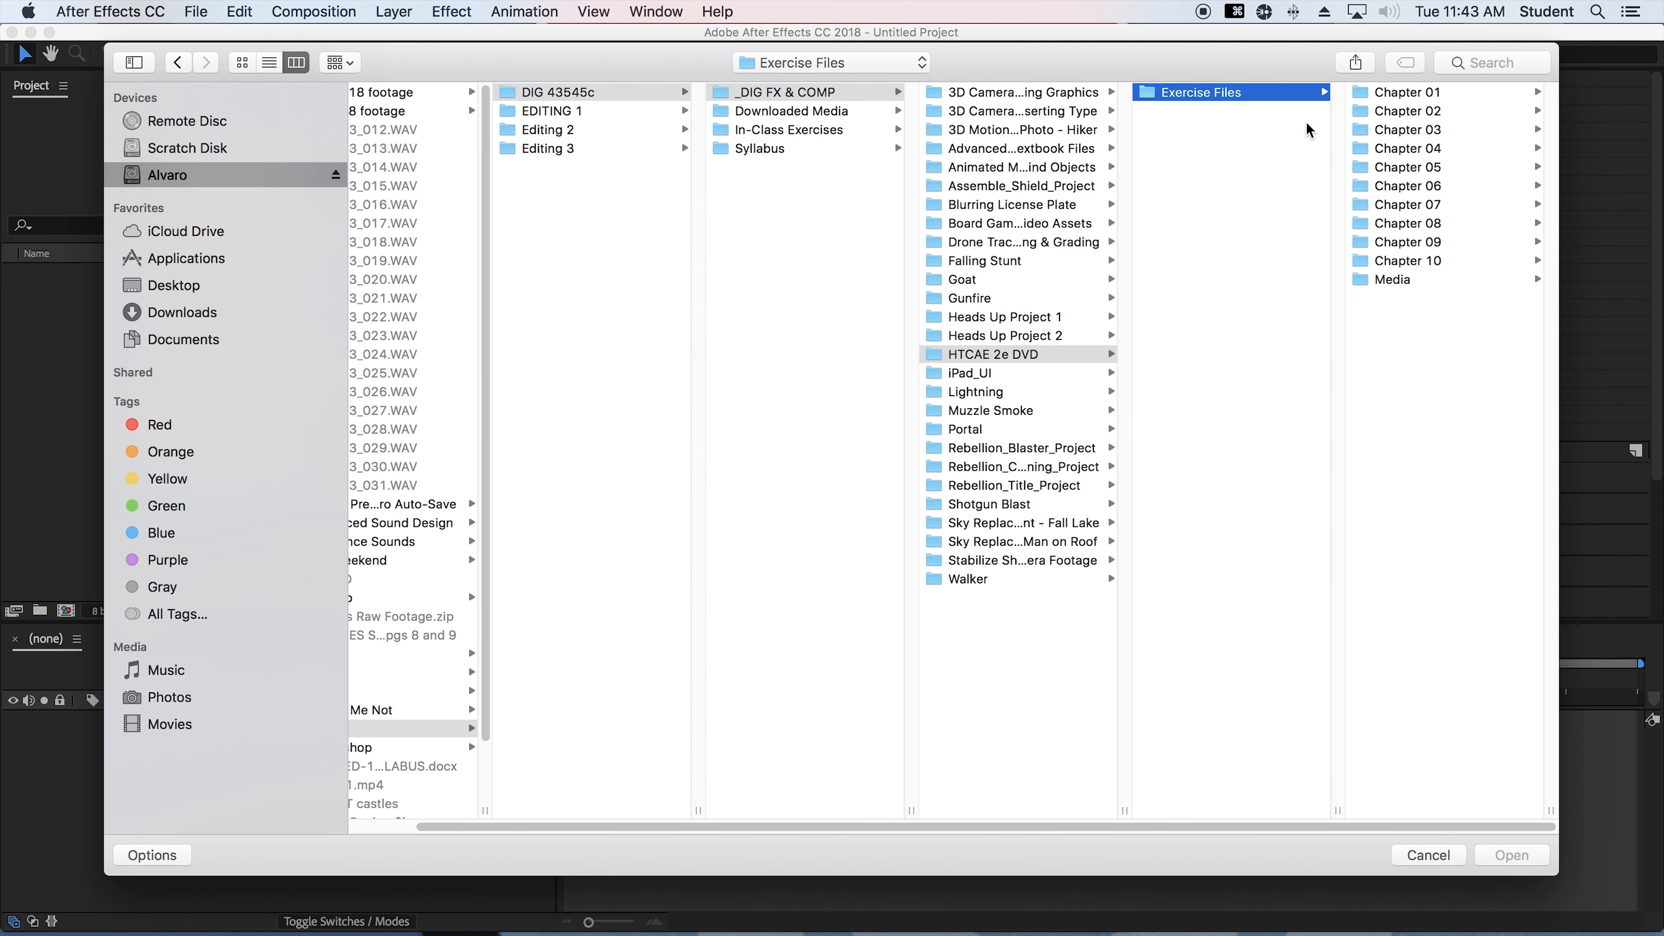
click(1409, 187)
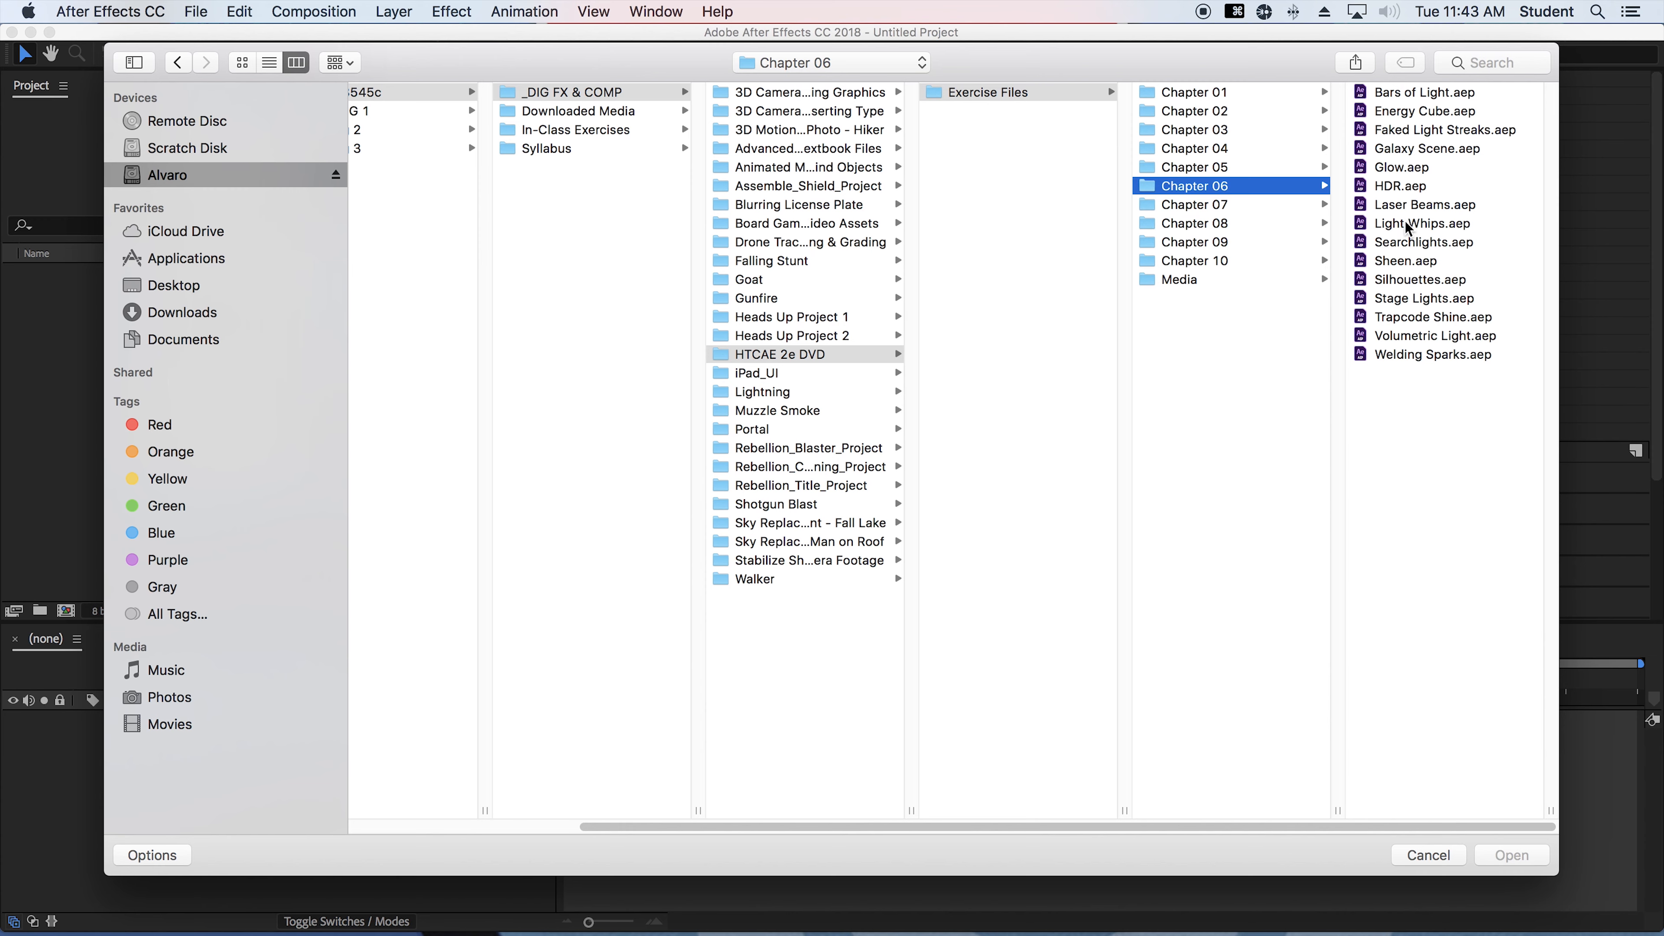
click(1418, 279)
click(1486, 855)
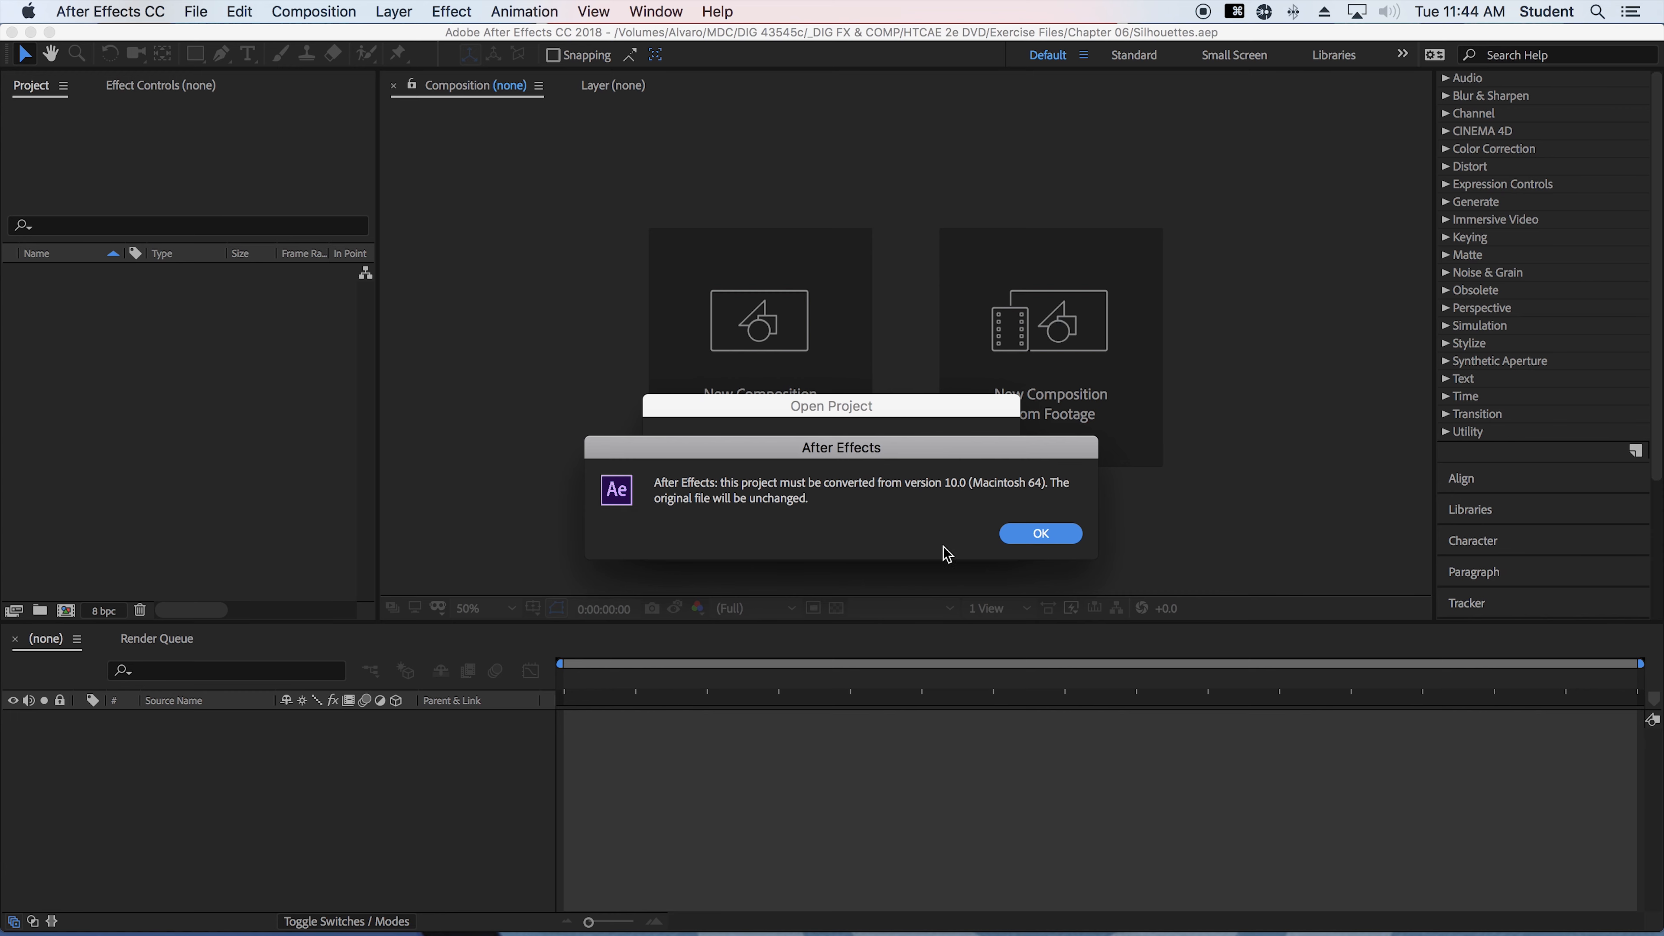
click(1034, 533)
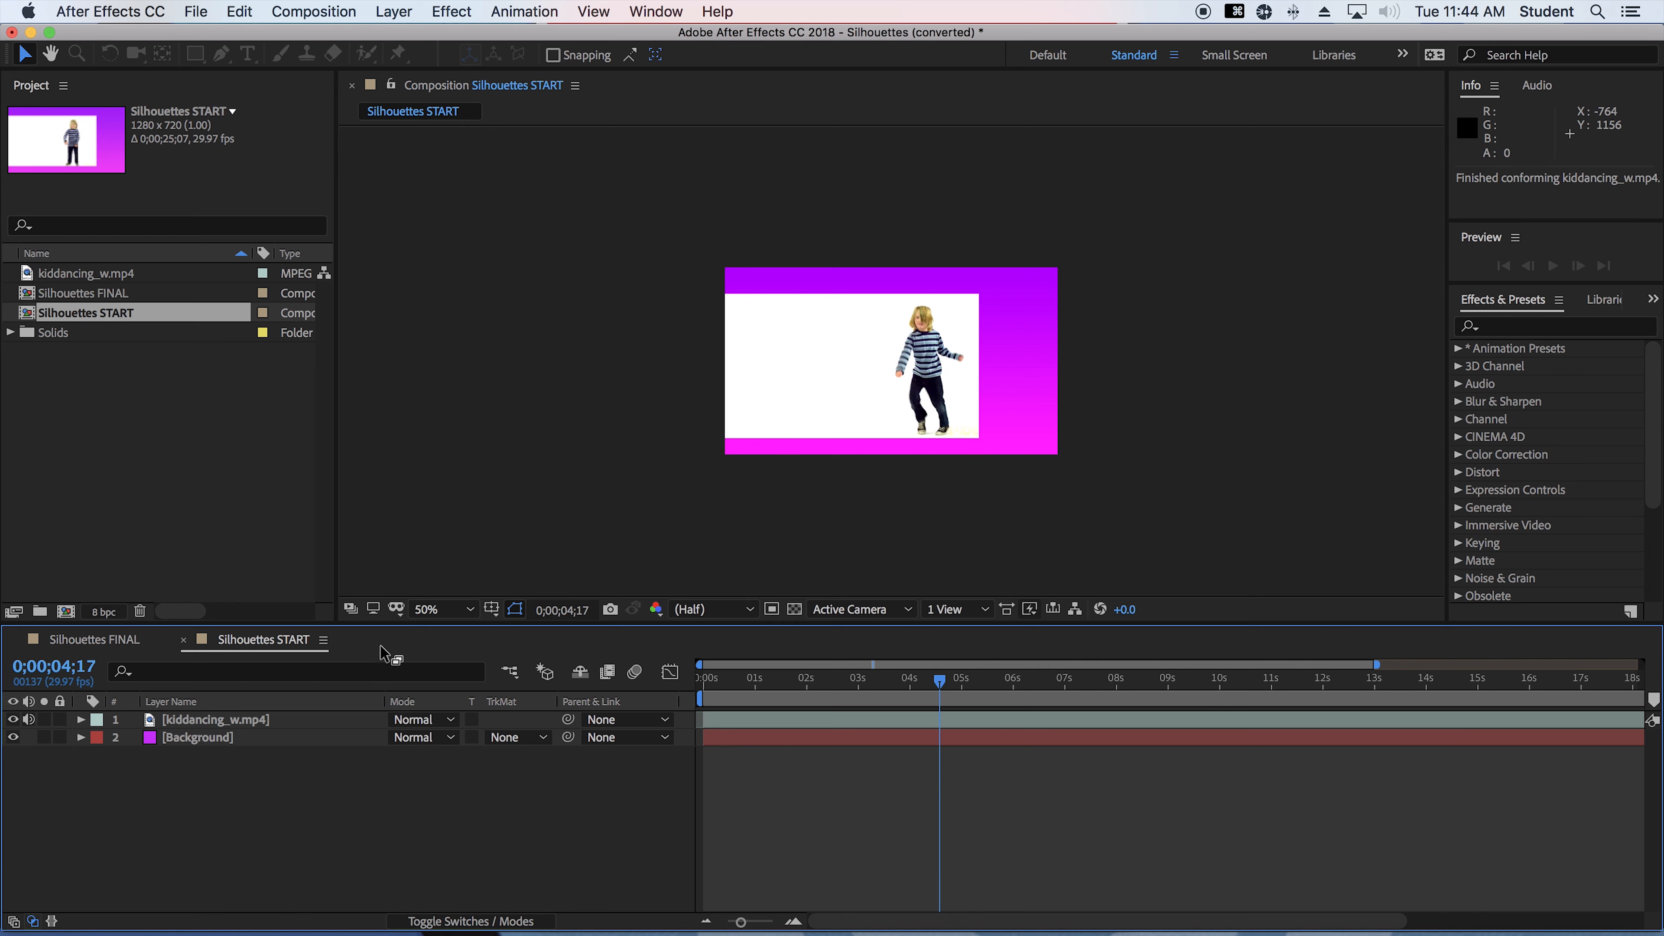
Compare the Silhouettes START and Silhouettes FINAL compositions by scrubbing through each, ending on Silhouettes START
click(251, 648)
drag(865, 685, 950, 716)
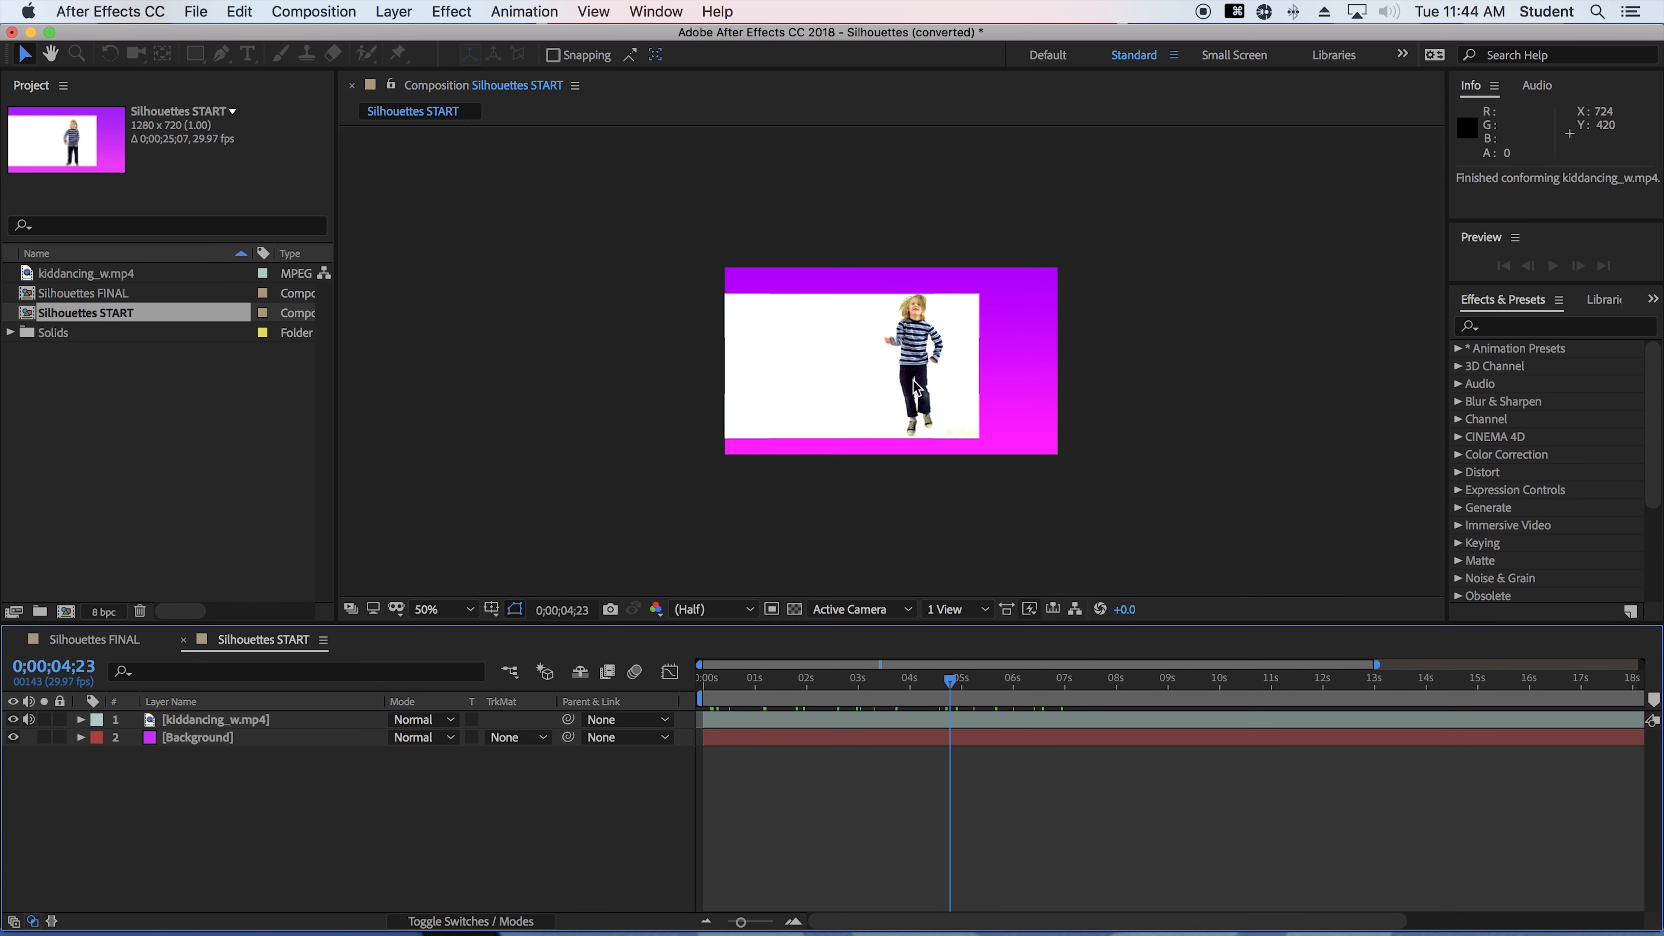
key(/)
click(84, 646)
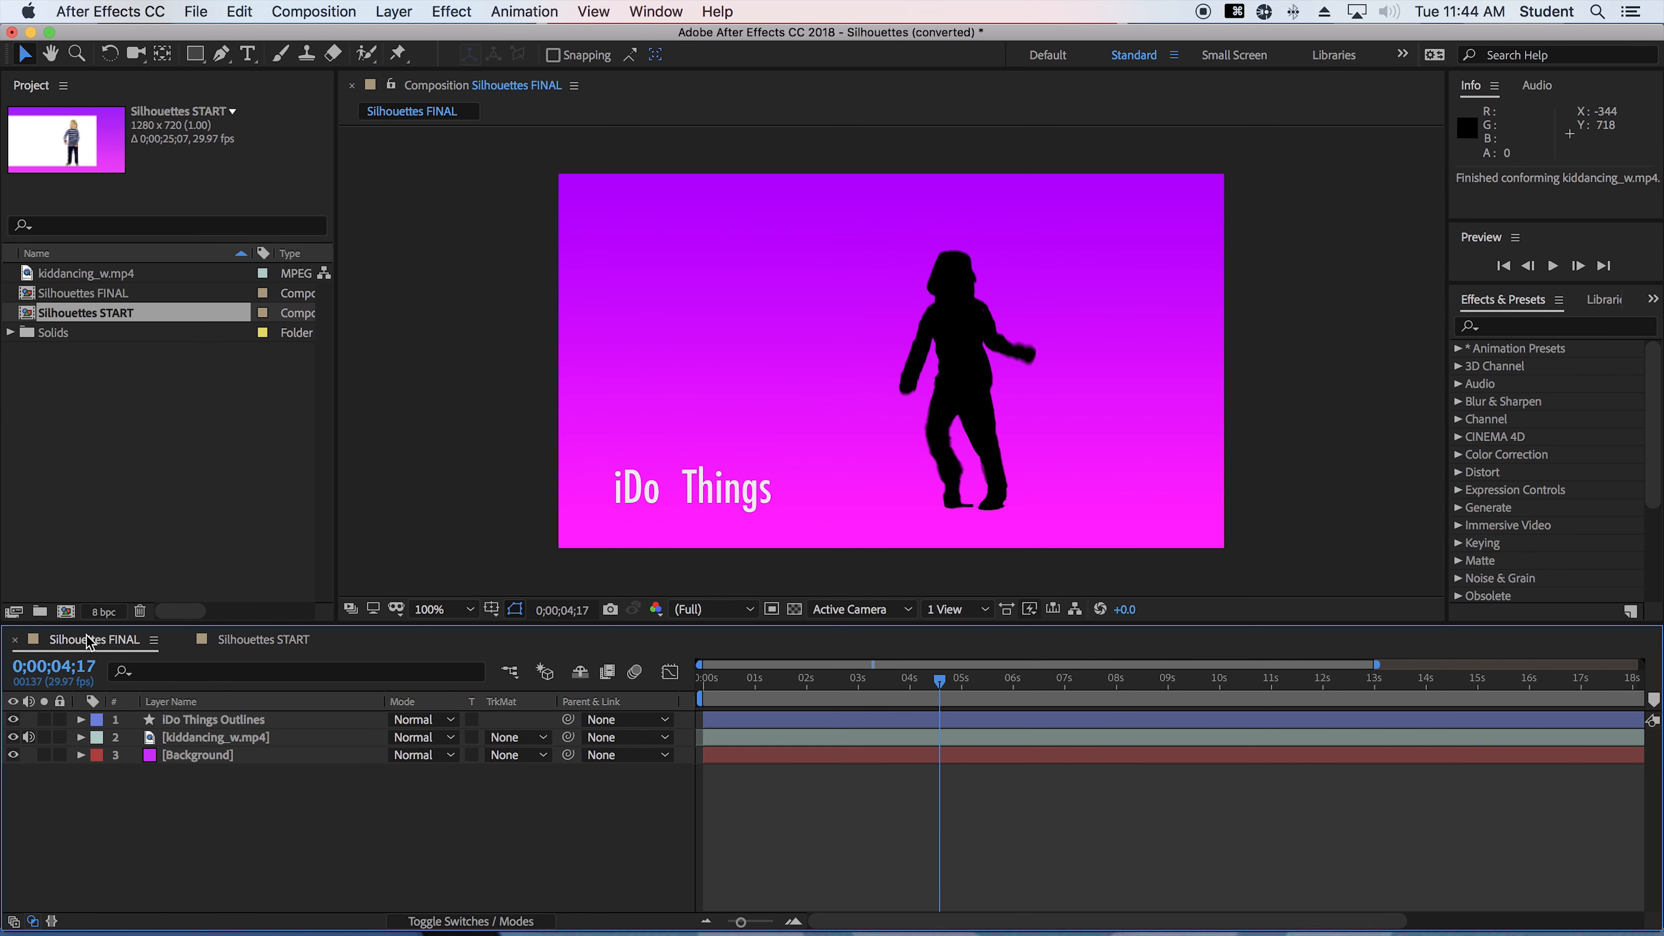
drag(871, 687, 984, 698)
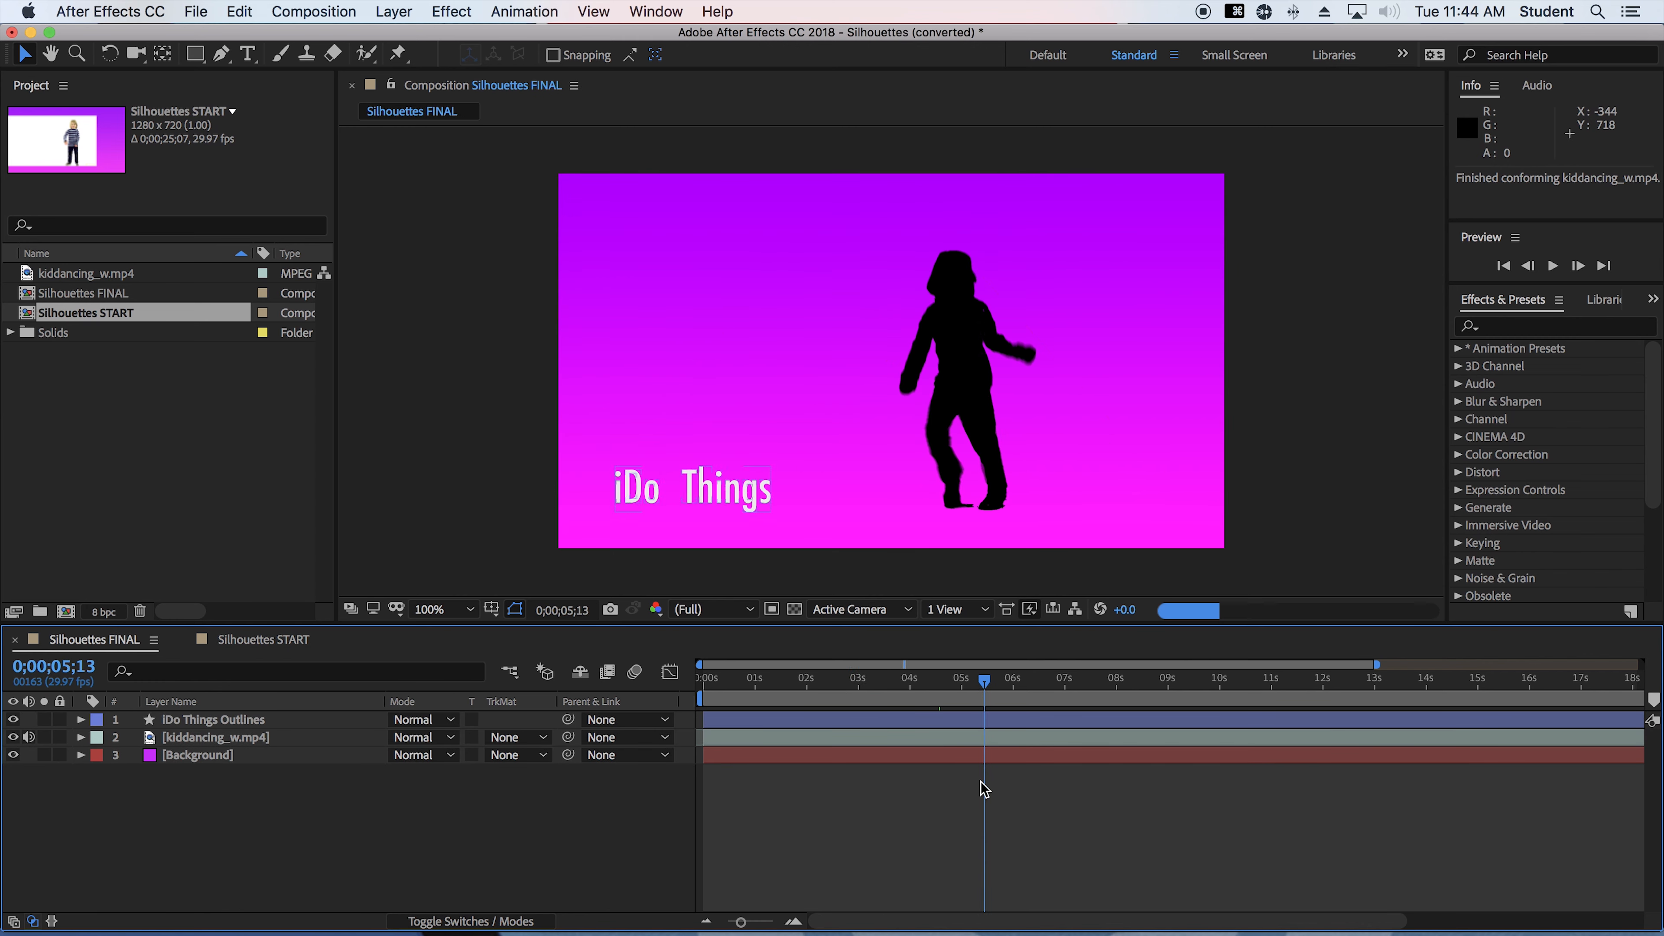
click(262, 639)
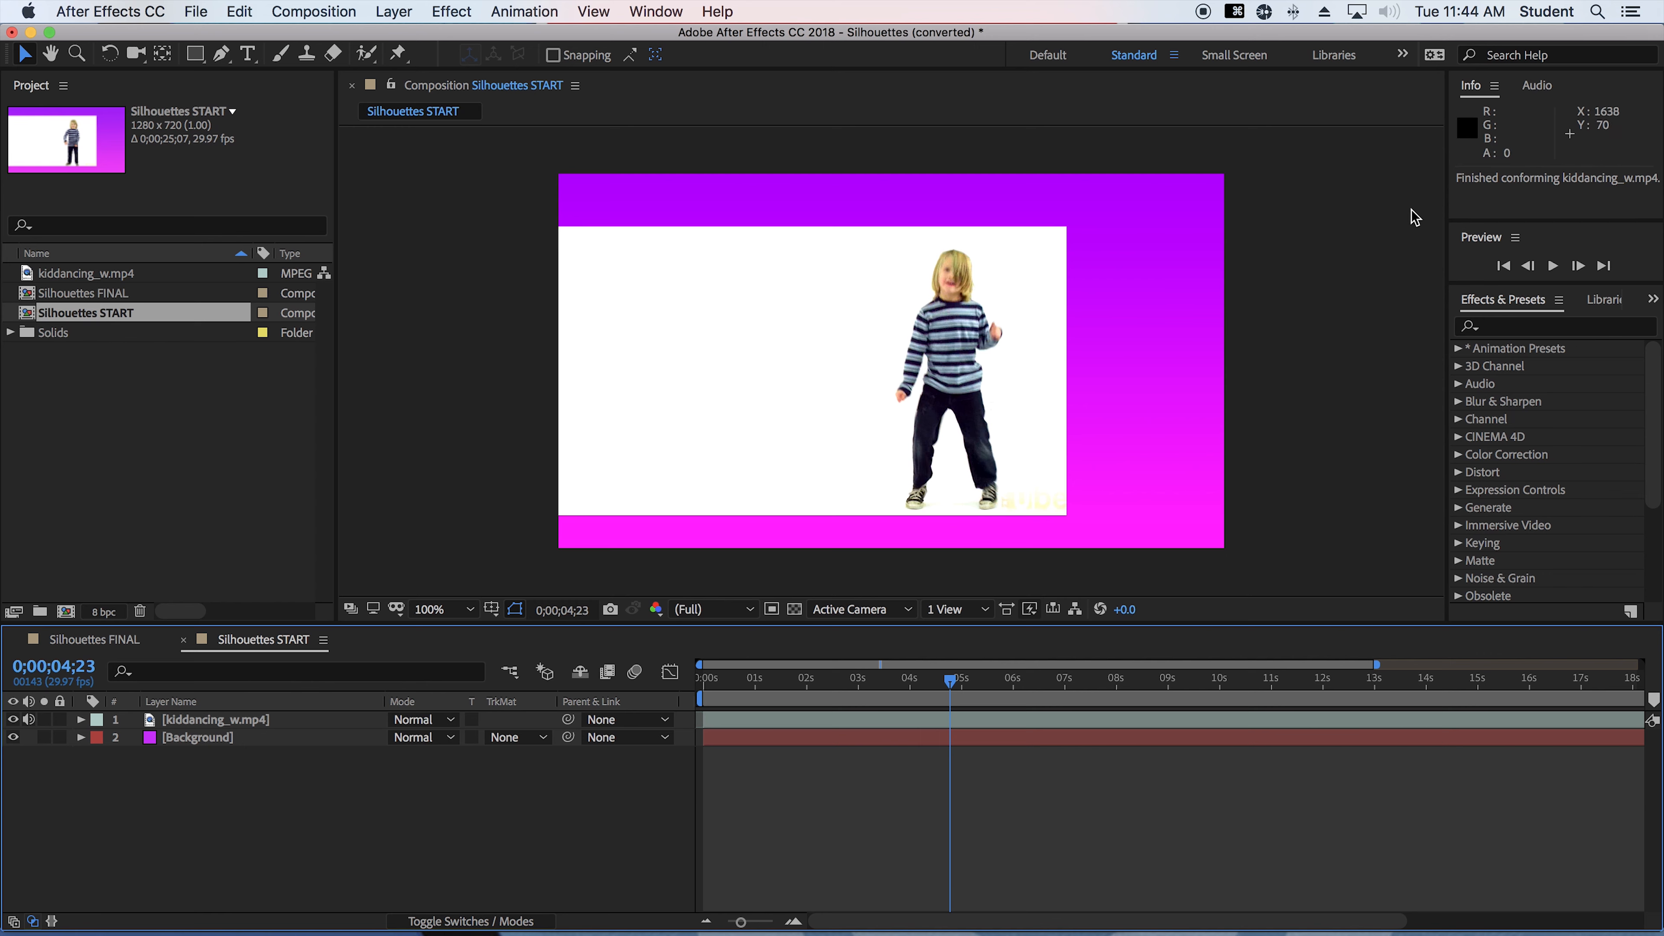
Find the Luma Key effect and apply it to the kiddancing_w.mp4 layer in Silhouettes START
click(1536, 325)
text(luma)
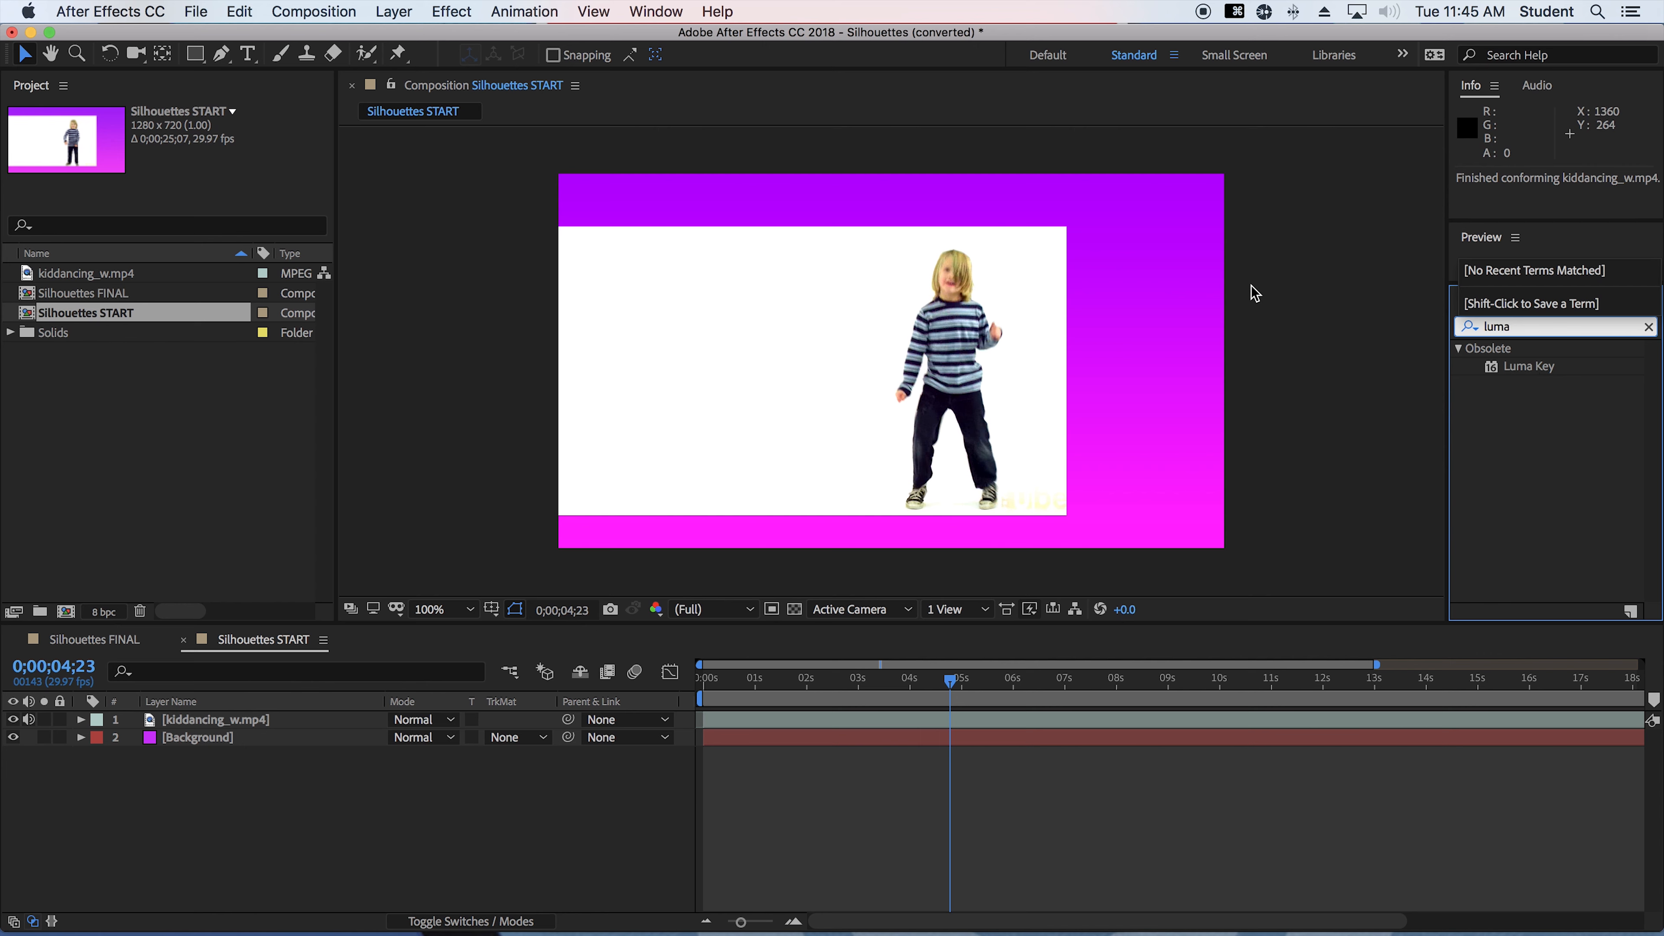
click(1511, 371)
drag(1512, 373, 242, 728)
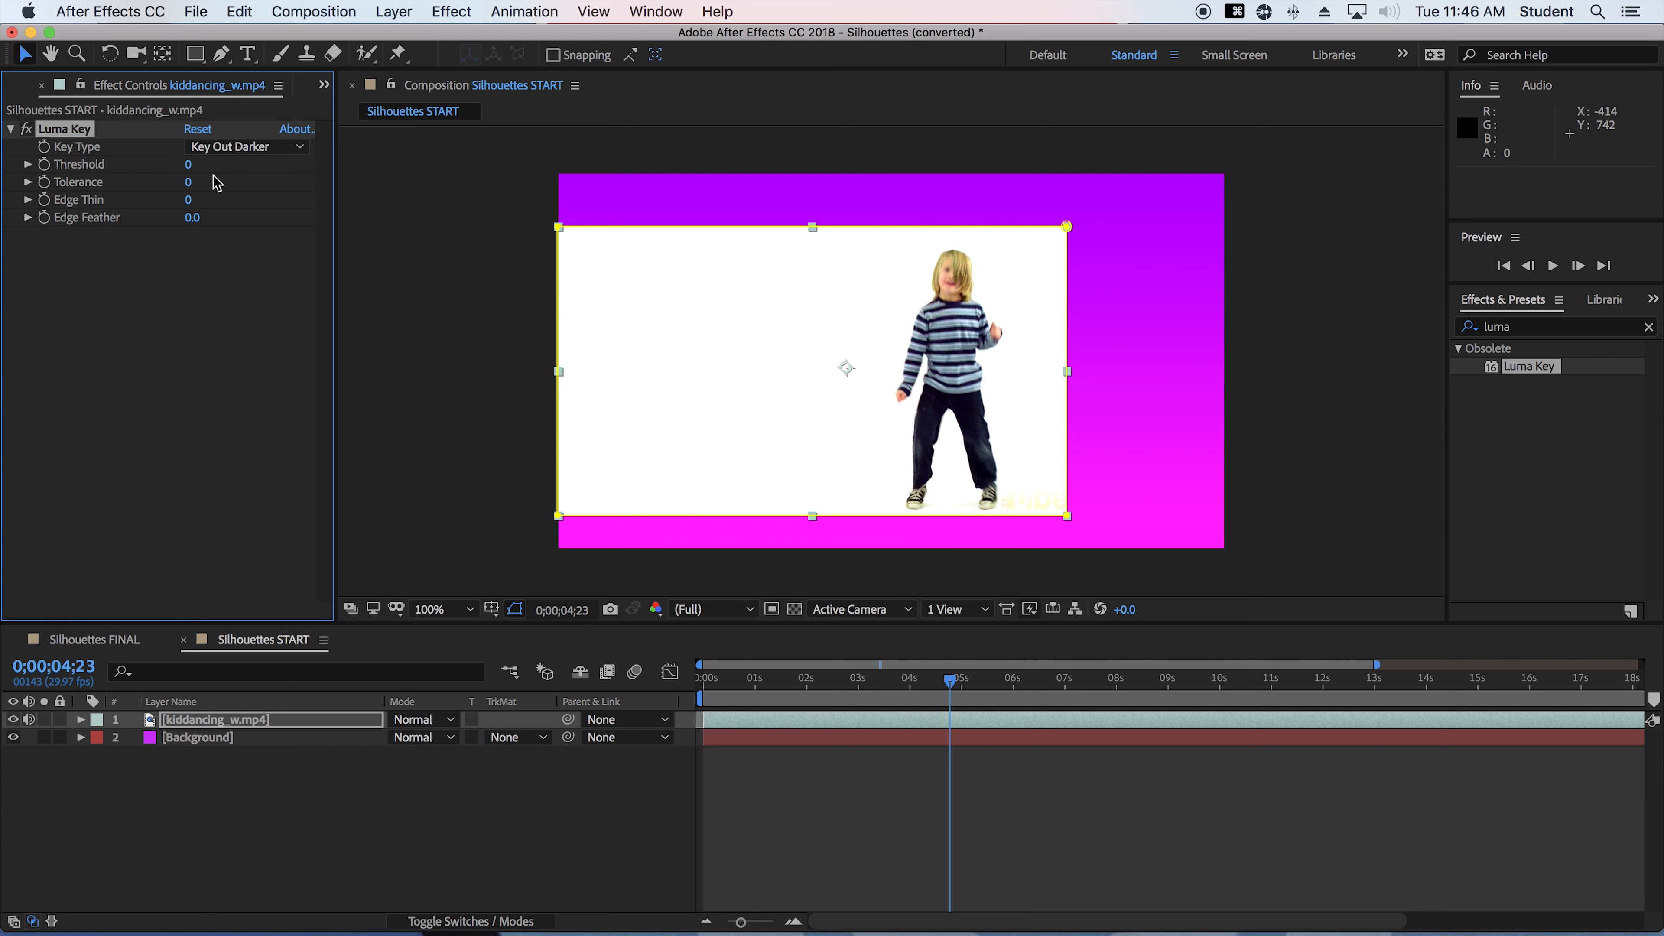
Set the Luma Key's Key Type to Key Out Brighter and its Threshold to 242
click(239, 147)
click(238, 169)
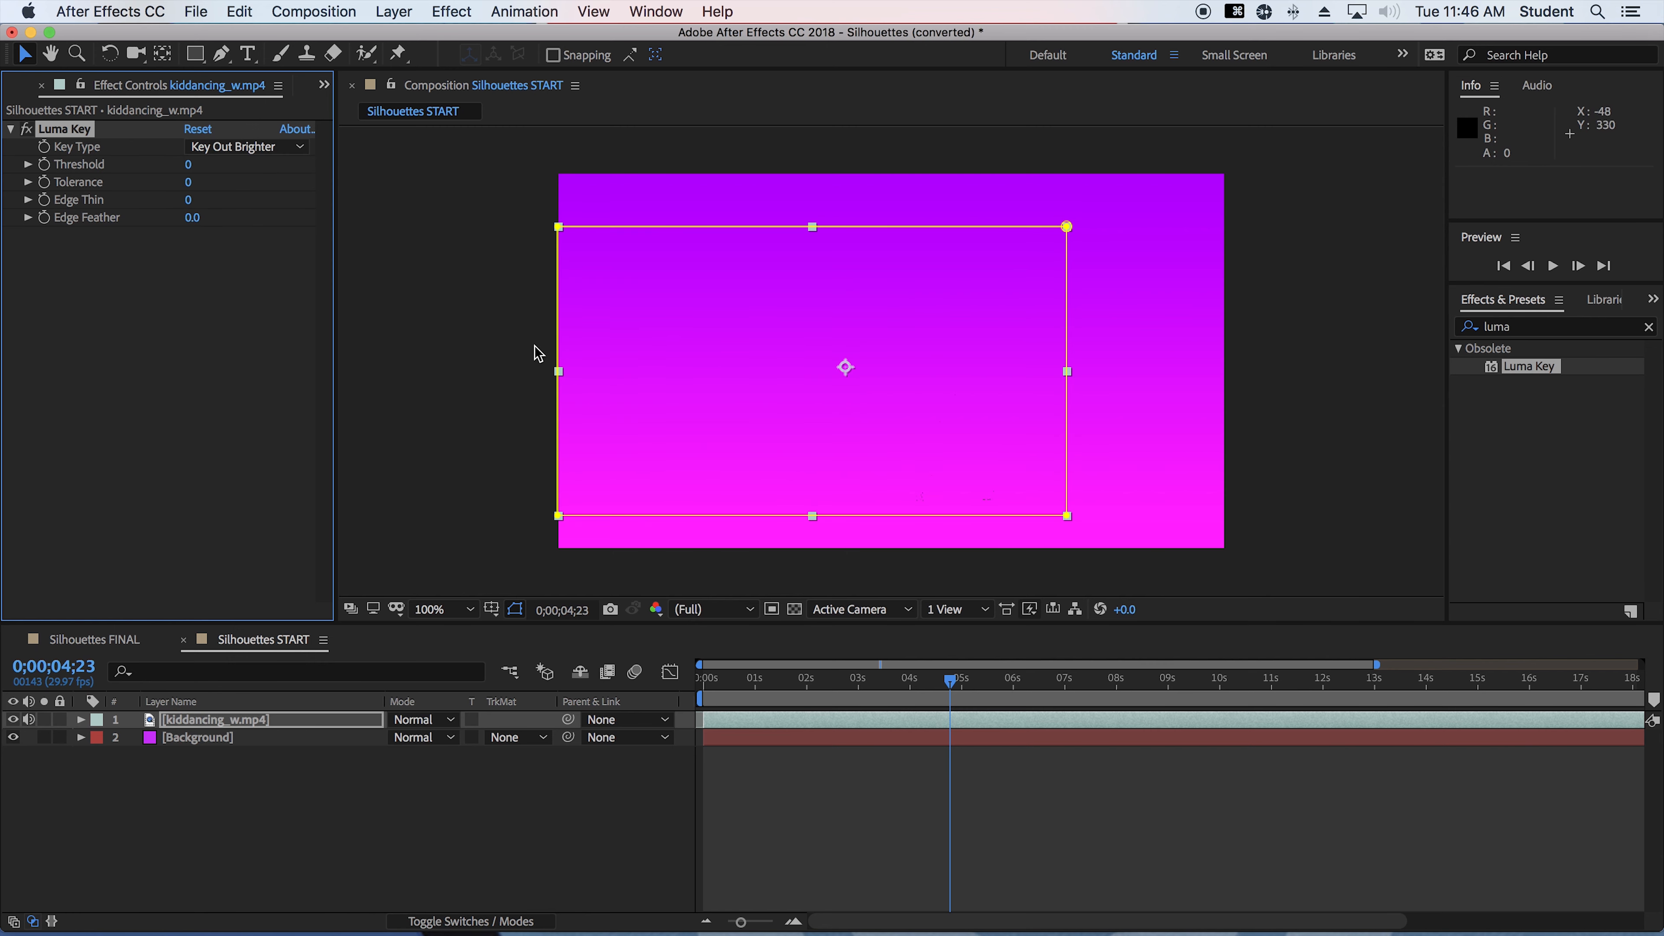
click(228, 229)
click(188, 166)
drag(188, 165, 228, 158)
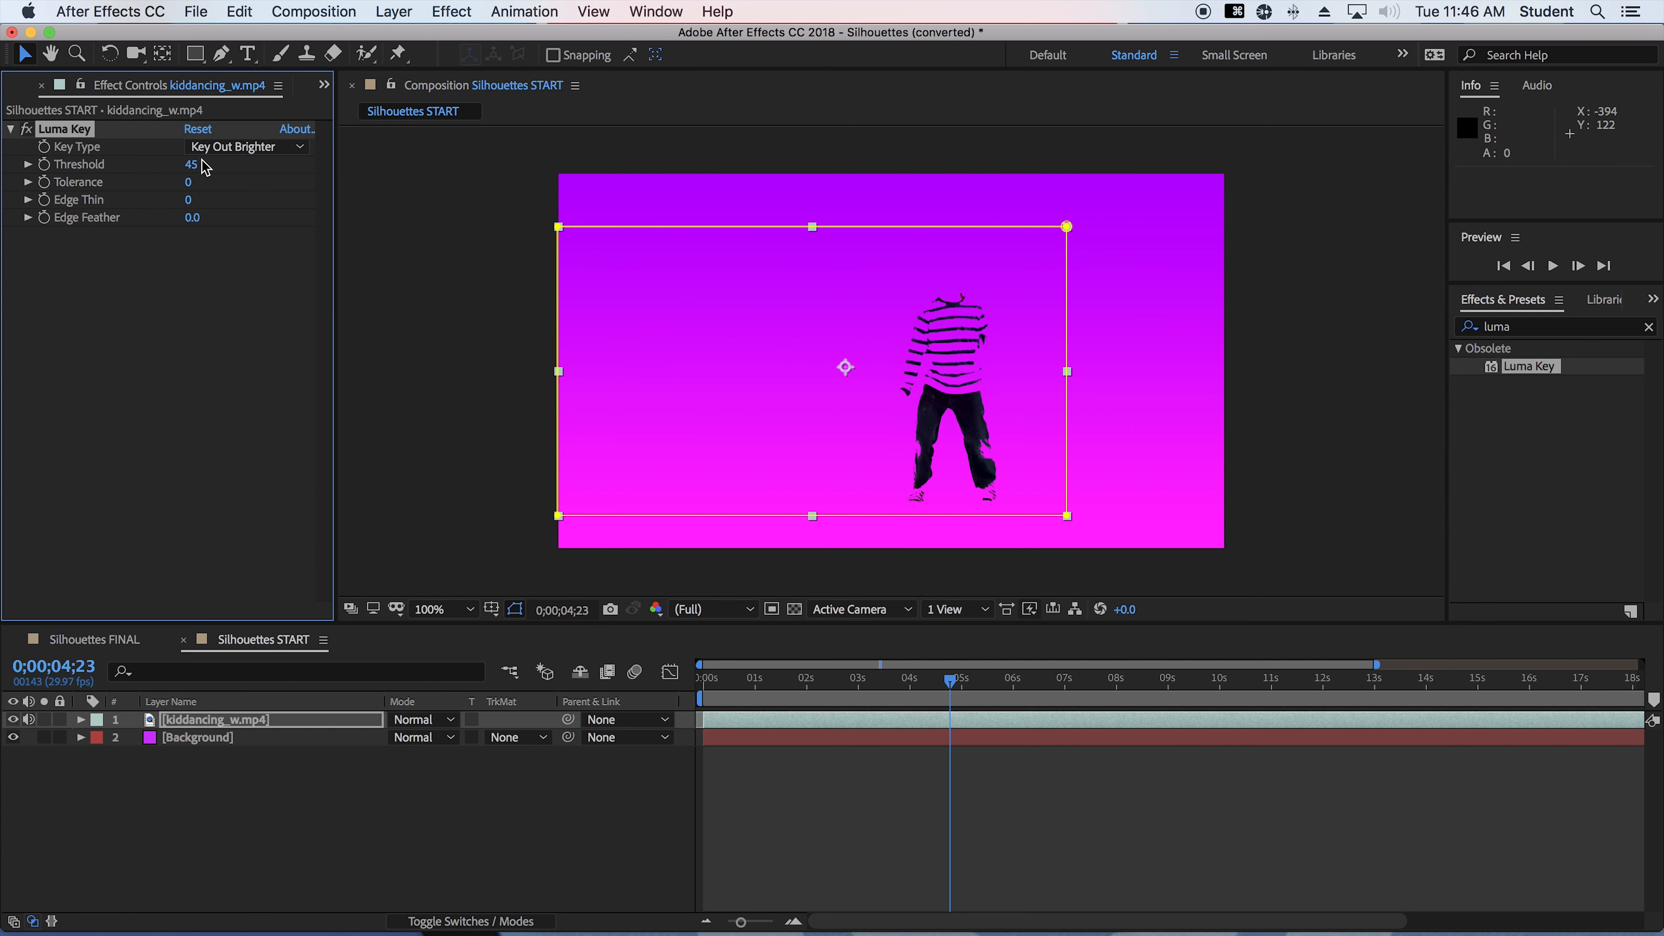
click(190, 165)
text(242)
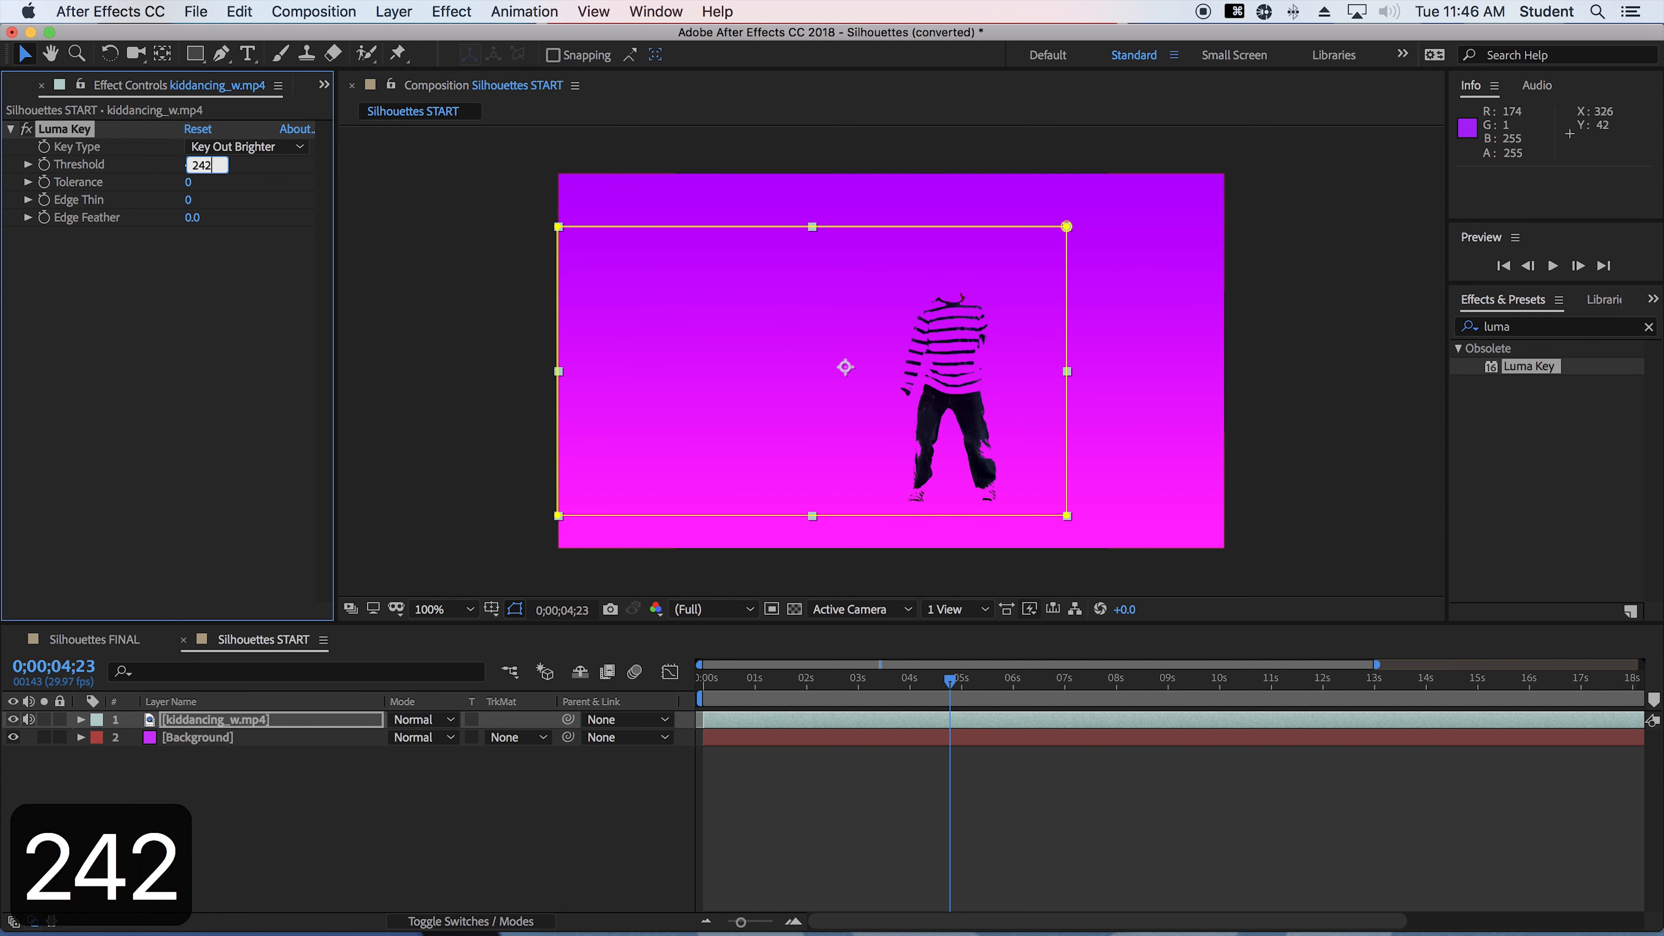
key(Return)
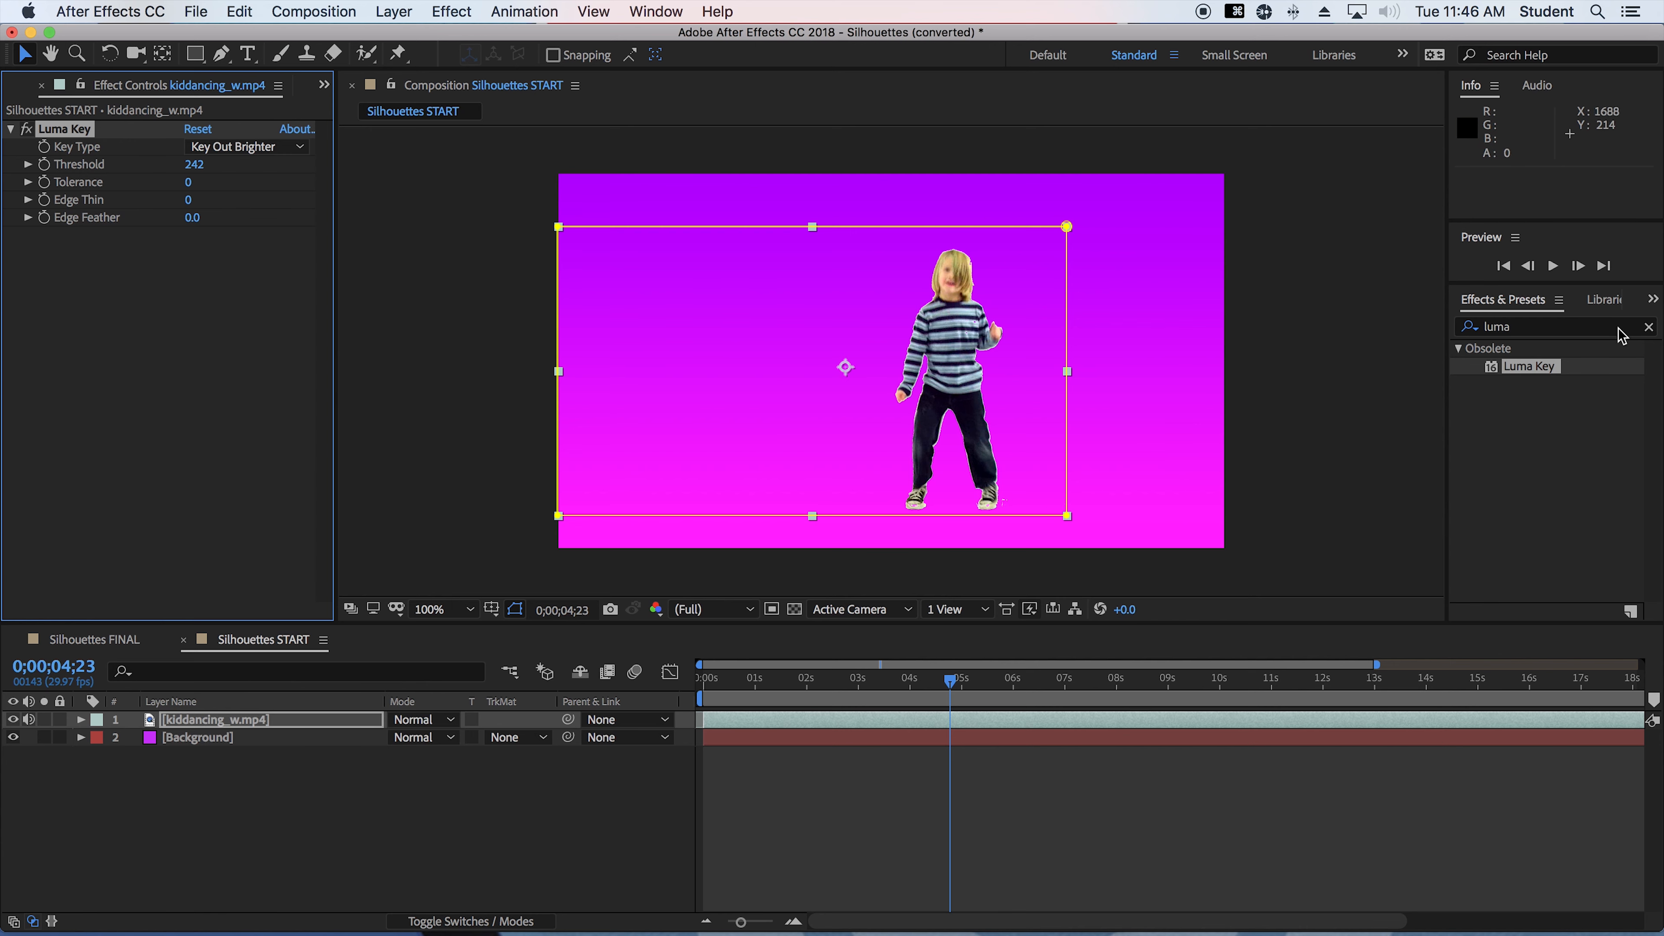
Find the Refine Hard Matte effect and apply it to the kiddancing_w.mp4 layer
click(1586, 335)
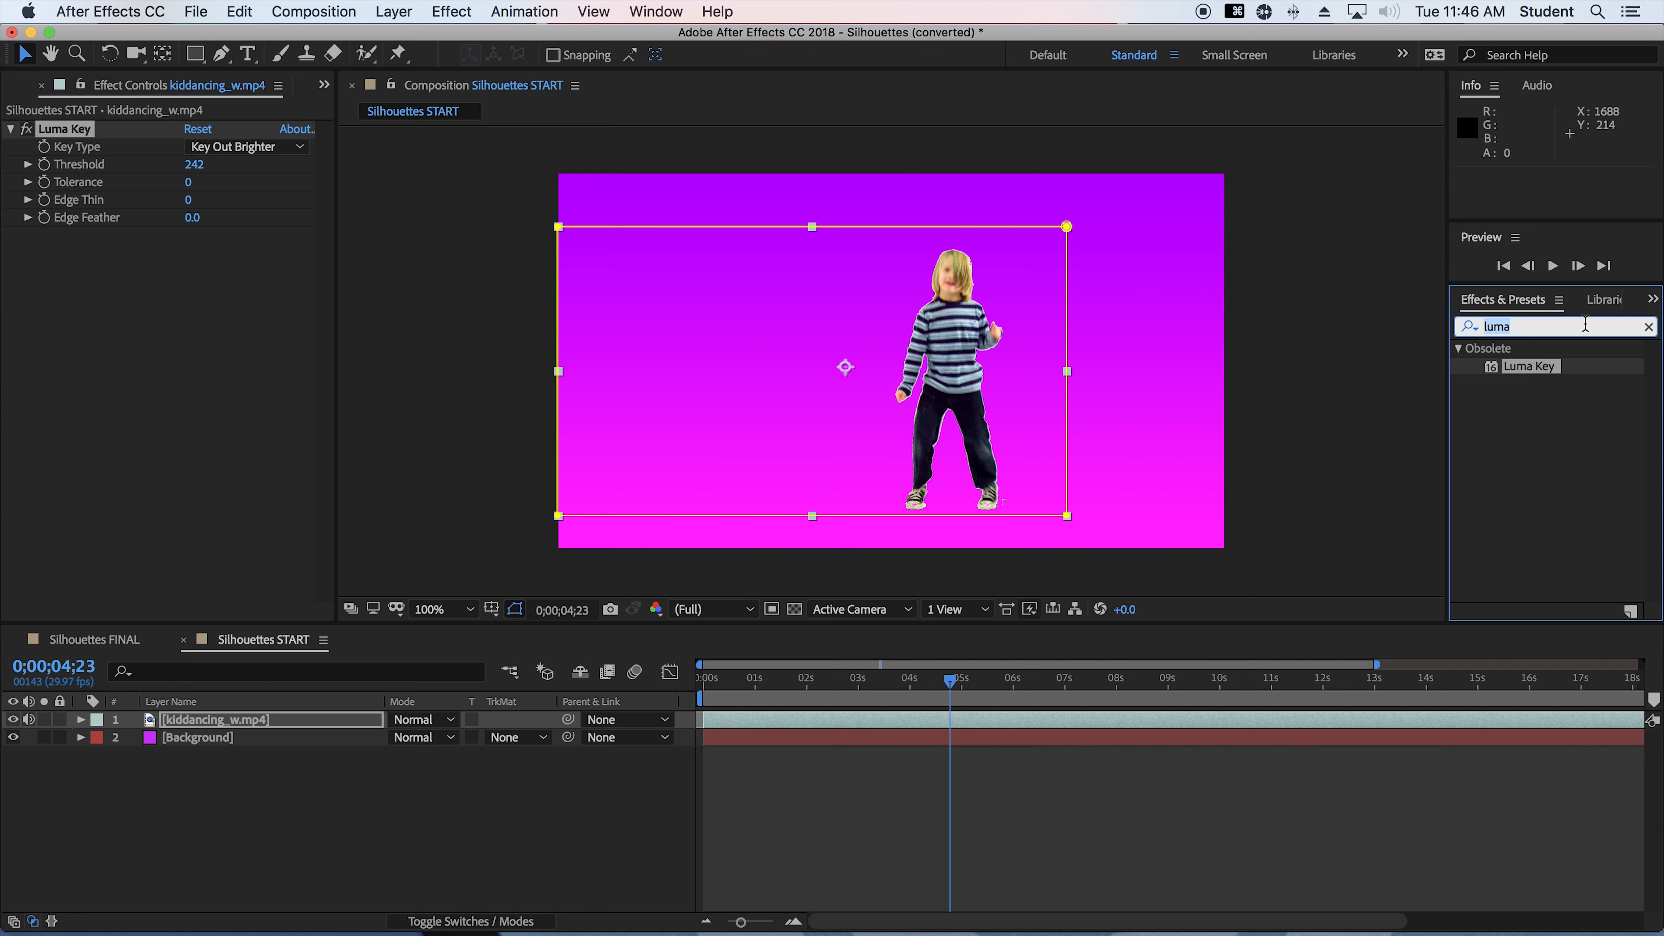
text(refine matte)
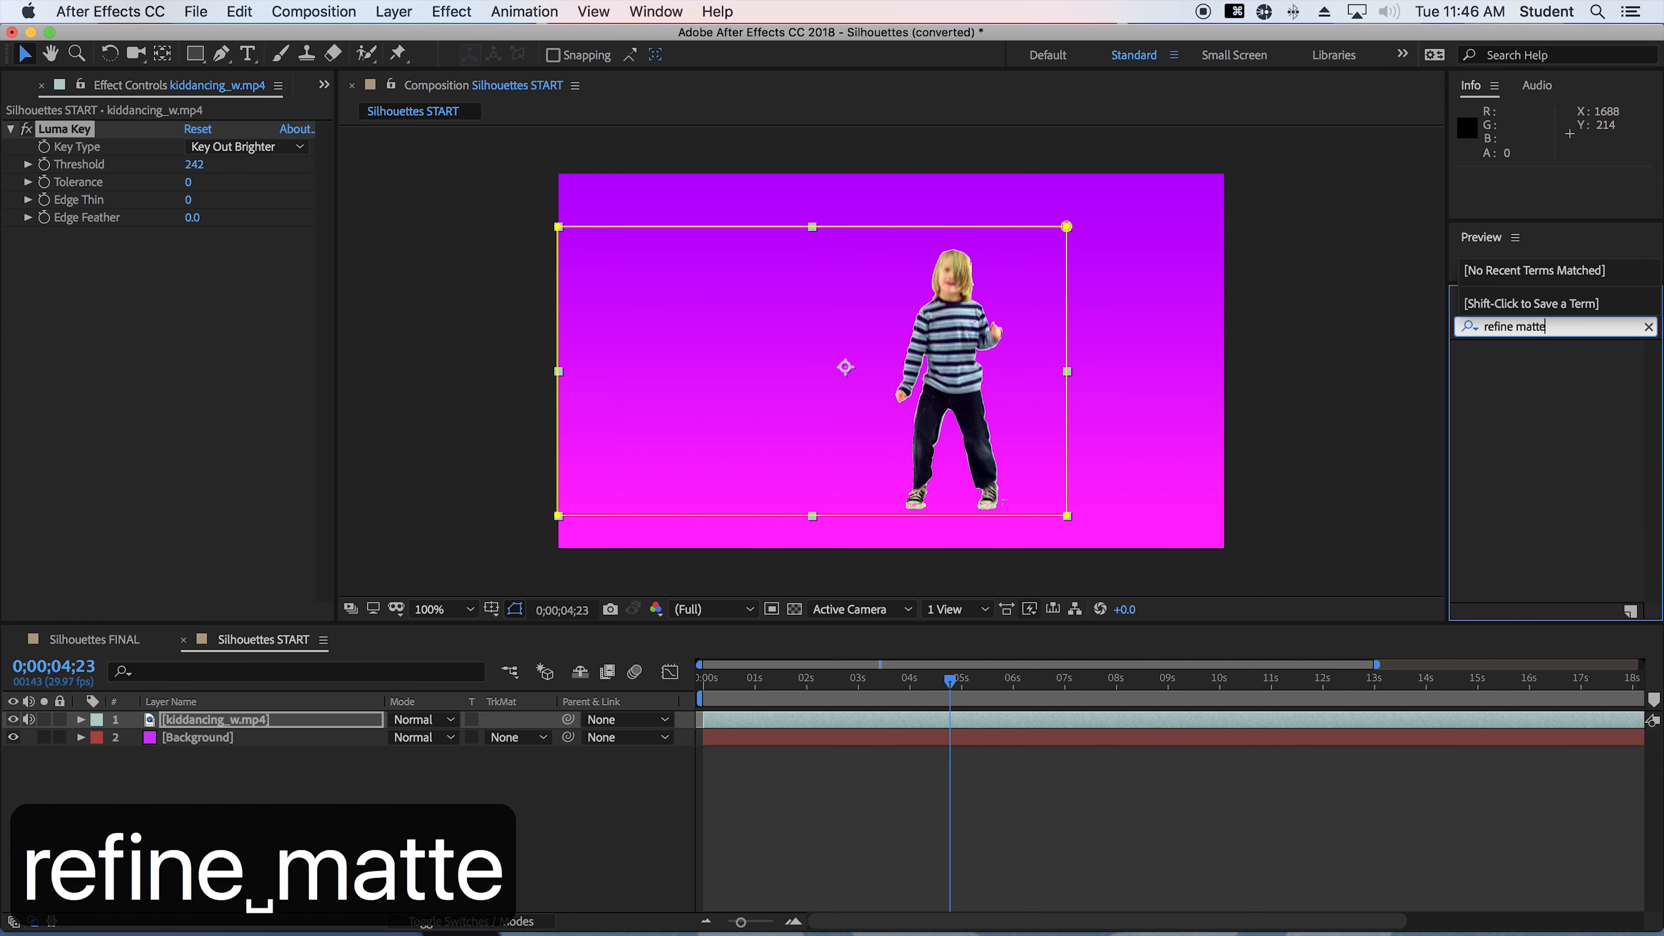
drag(1548, 366, 216, 720)
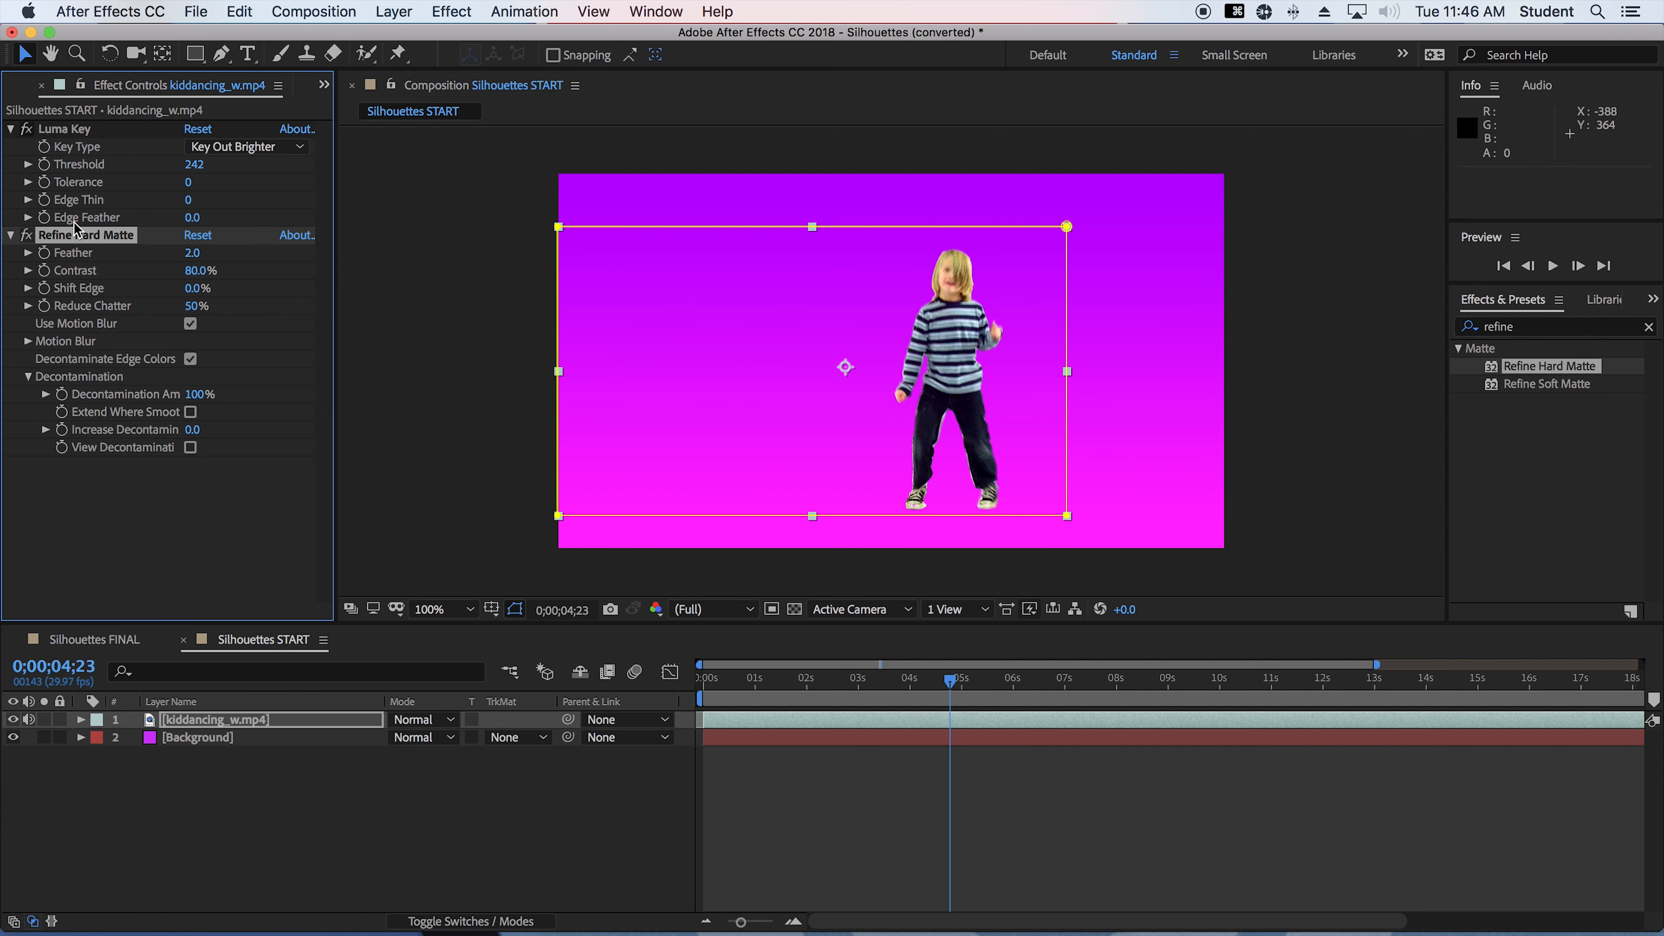
Switch Refine Hard Matte off and on repeatedly to compare the child's edges with and without it
click(26, 236)
click(26, 235)
click(26, 236)
click(26, 235)
click(26, 236)
click(26, 235)
click(26, 236)
click(26, 235)
click(26, 235)
click(23, 235)
Apply Refine Soft Matte to the kiddancing_w.mp4 layer and toggle it to compare the matte edges
drag(1487, 384, 186, 719)
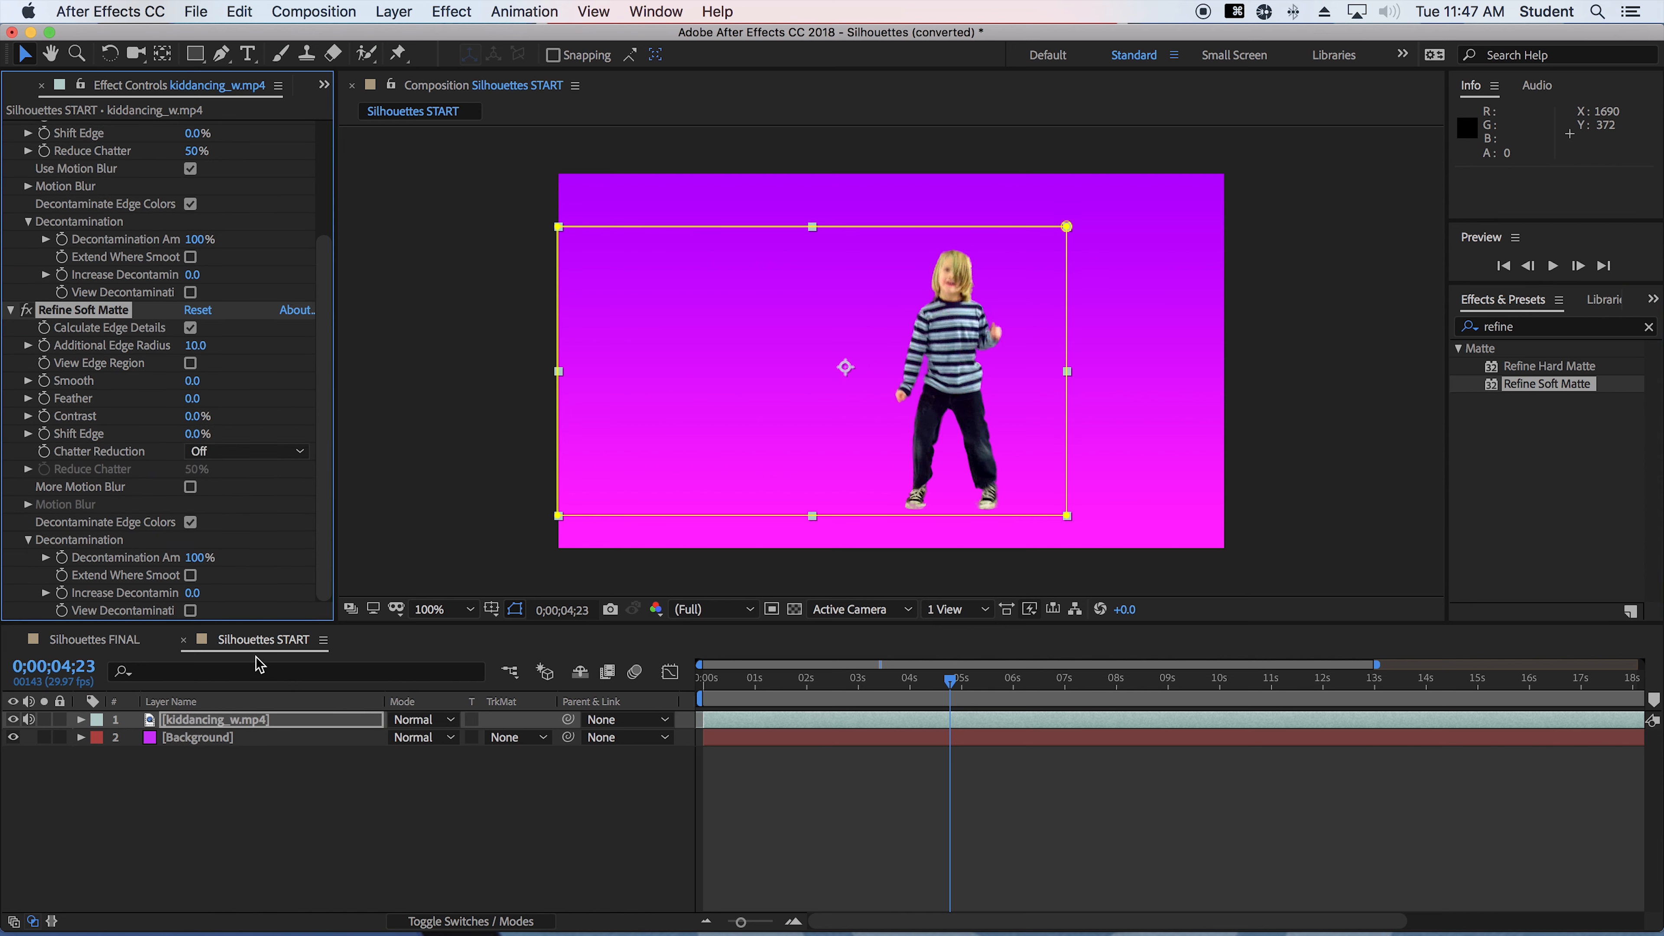
click(28, 311)
click(27, 311)
click(27, 311)
Apply the Fill effect to the kiddancing_w.mp4 layer and set its color to black (000000)
click(1517, 327)
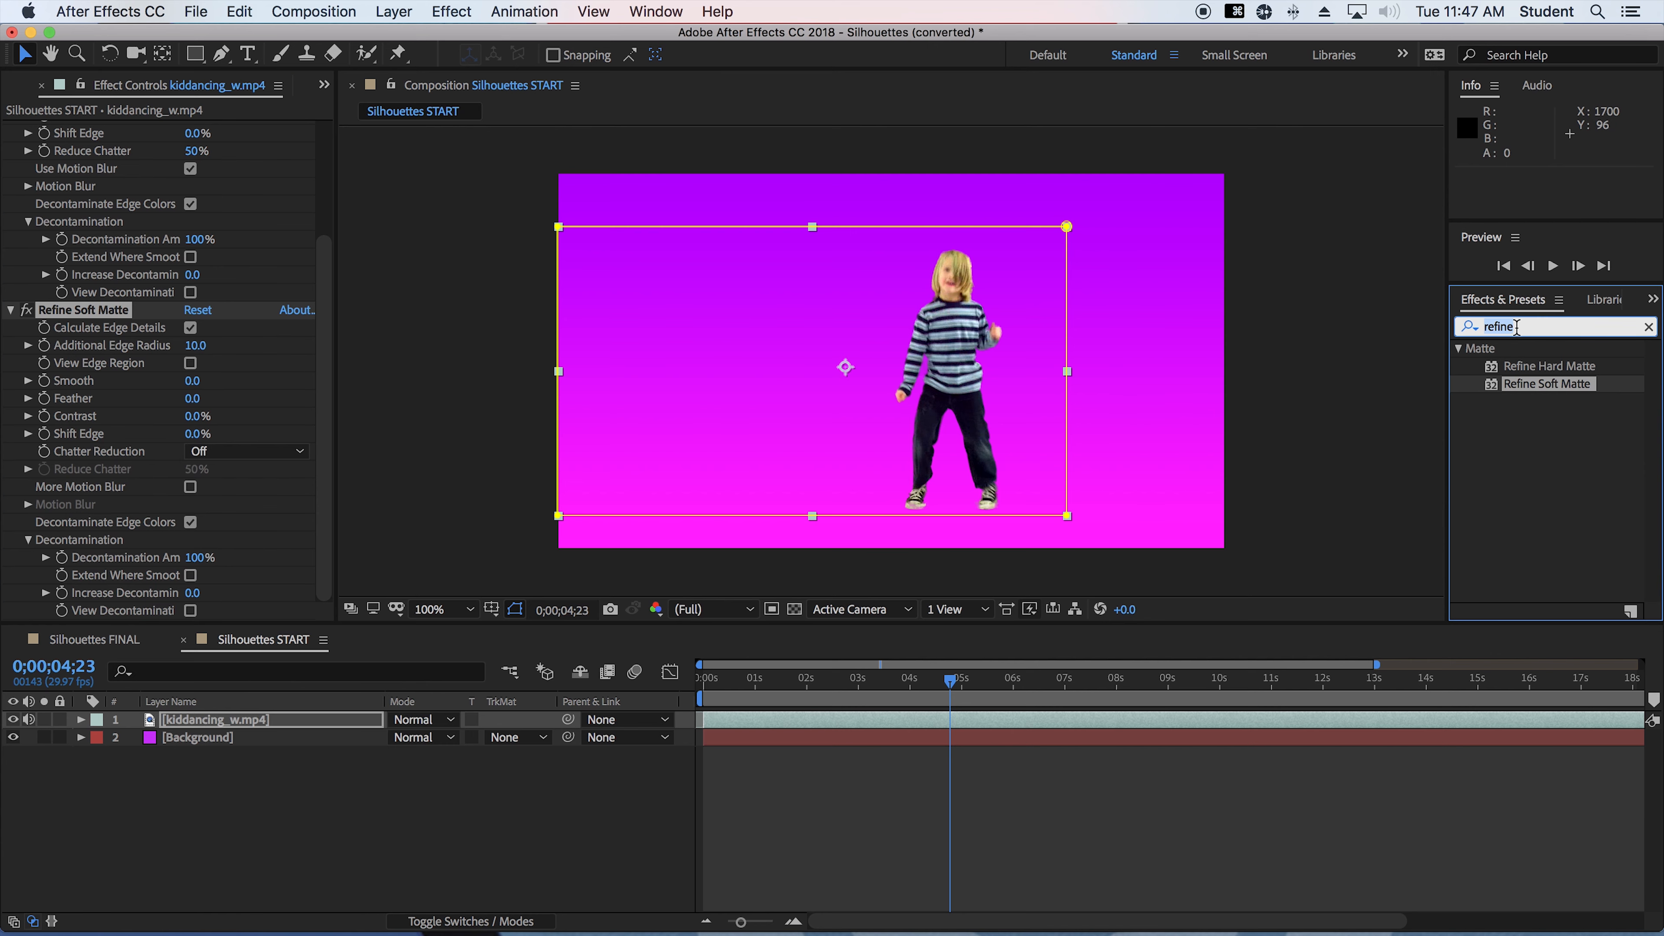
text(fill)
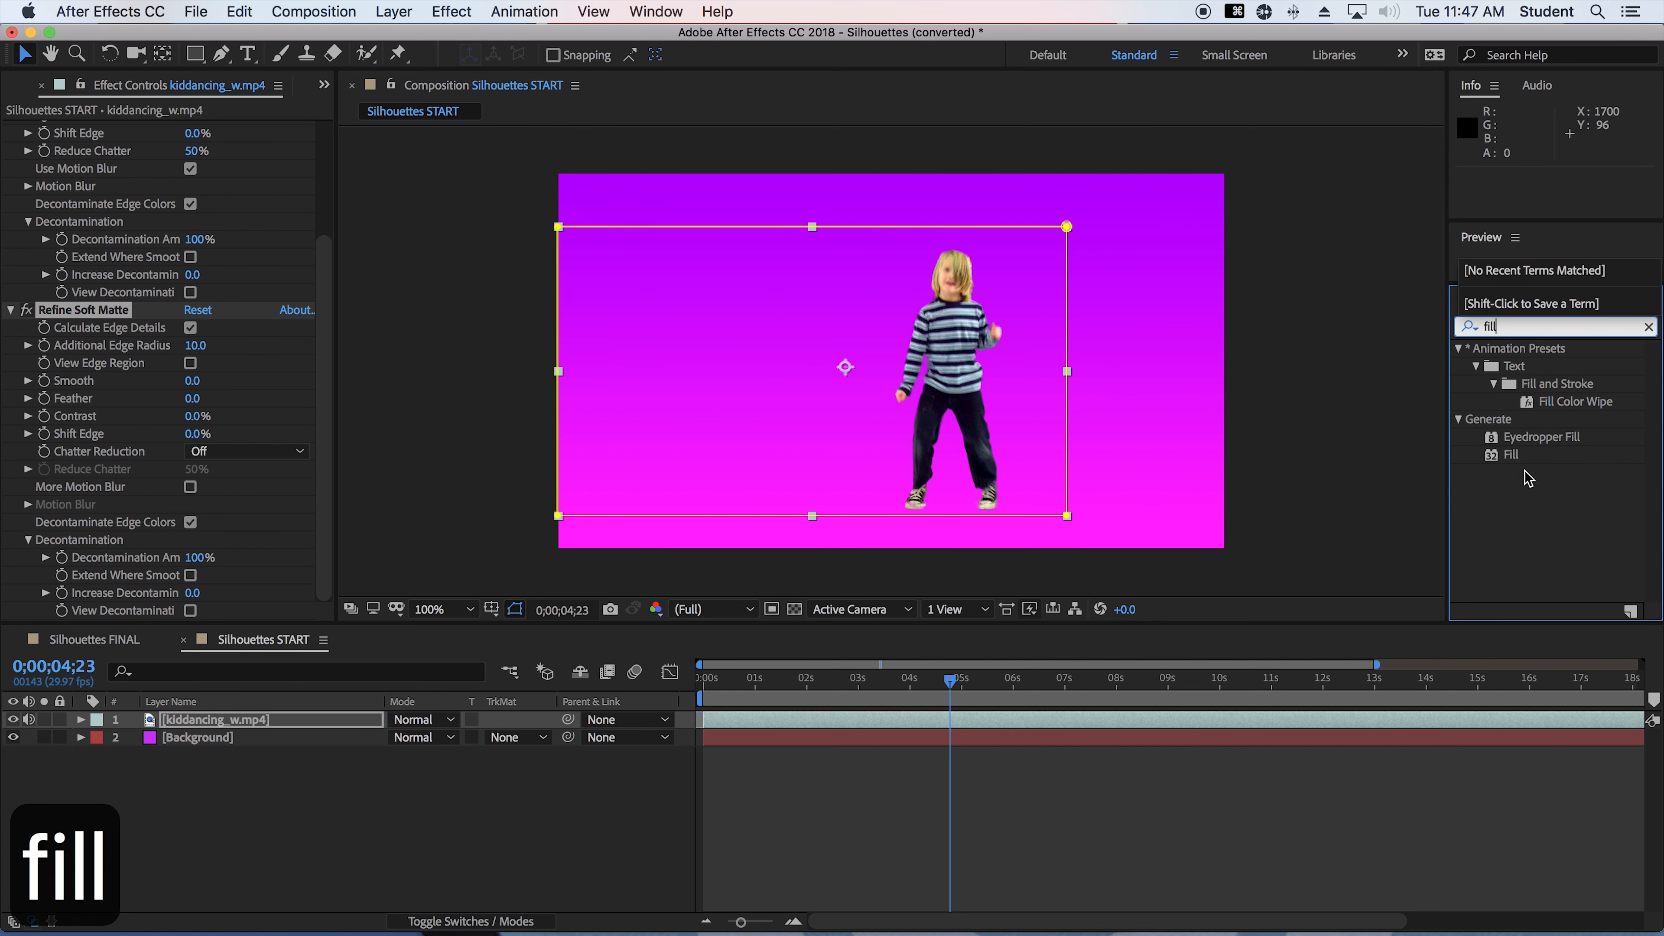
drag(1513, 456, 223, 730)
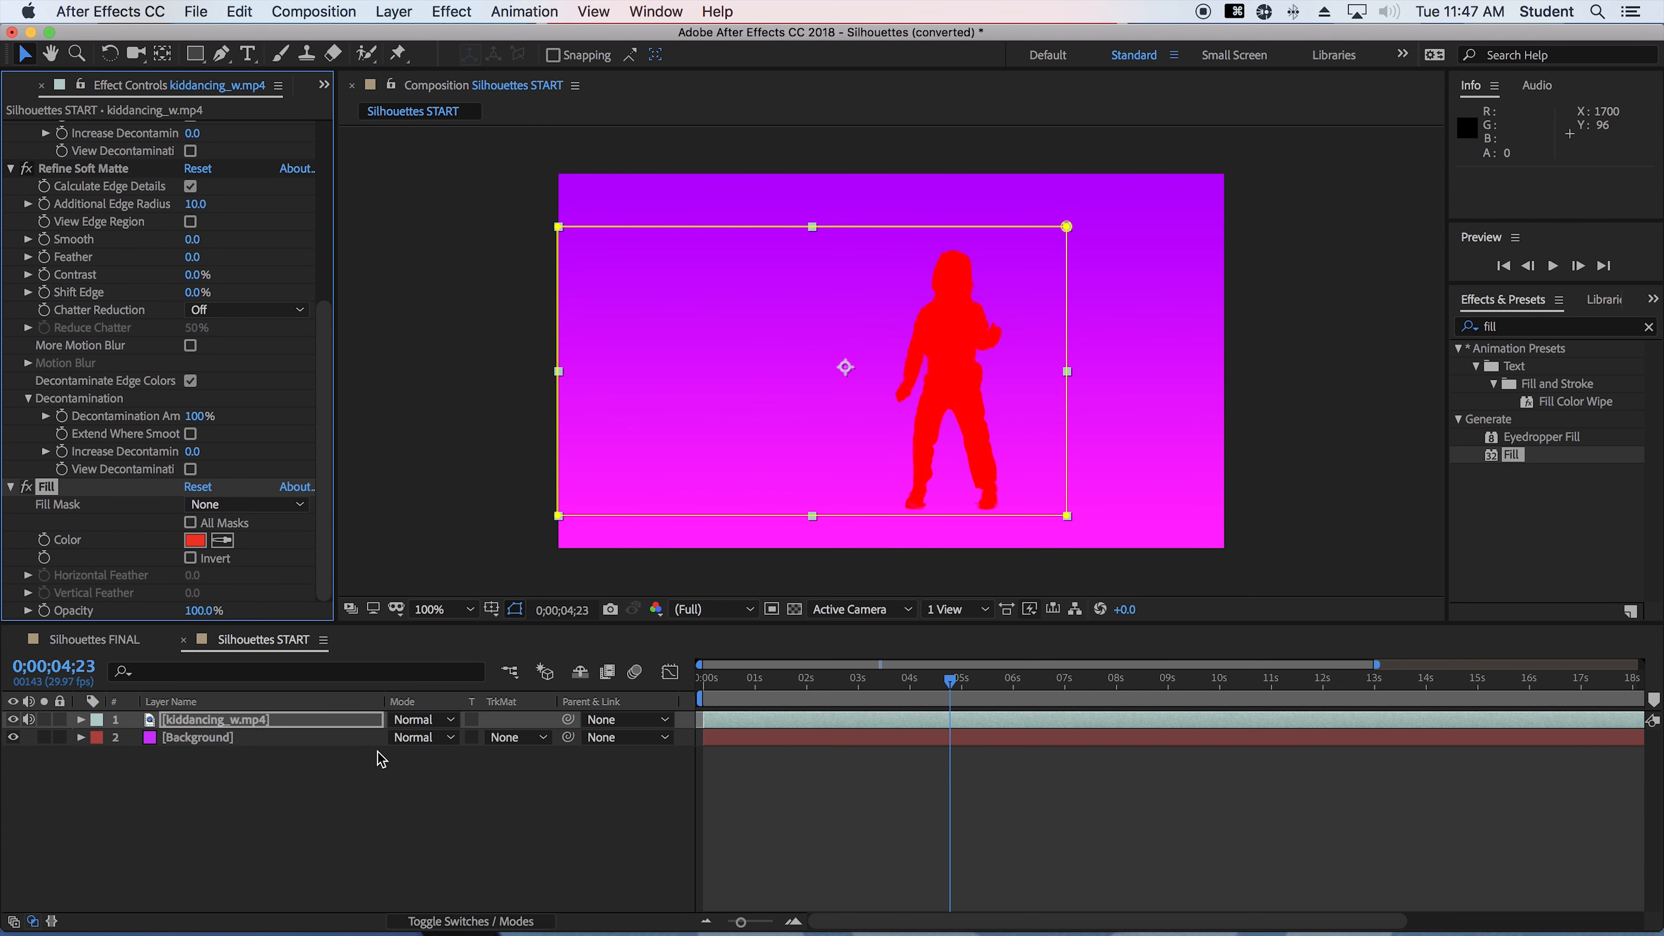
click(195, 540)
drag(724, 469, 965, 787)
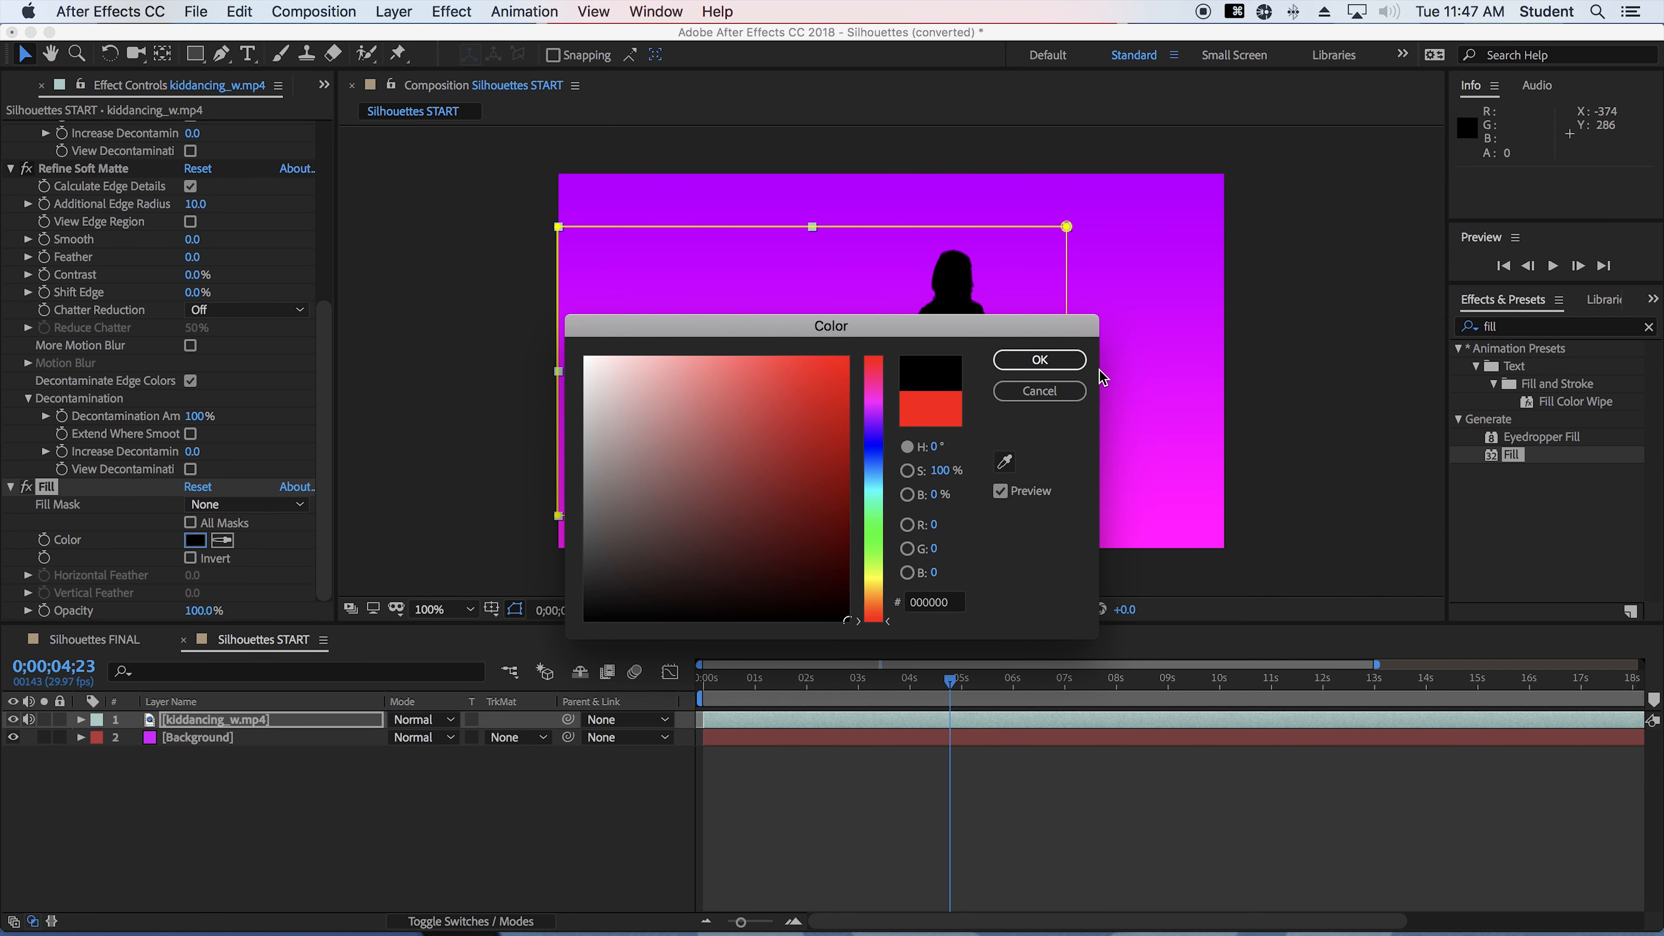
click(1039, 360)
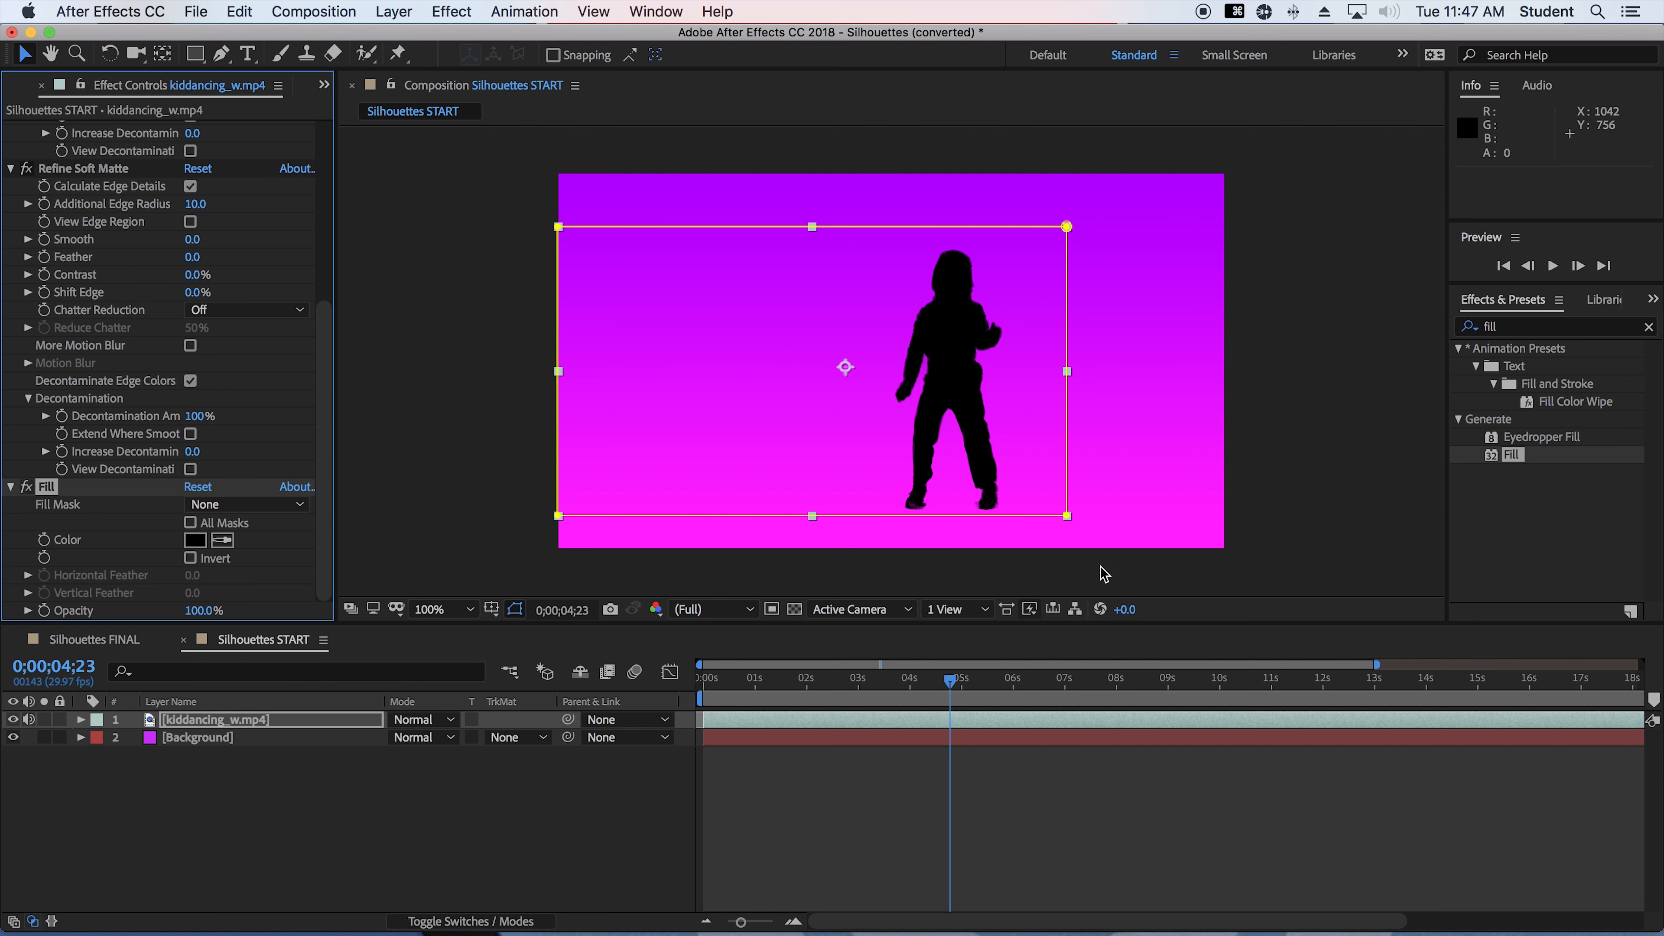
Preview the silhouette animation from the start of the timeline
drag(938, 682, 632, 685)
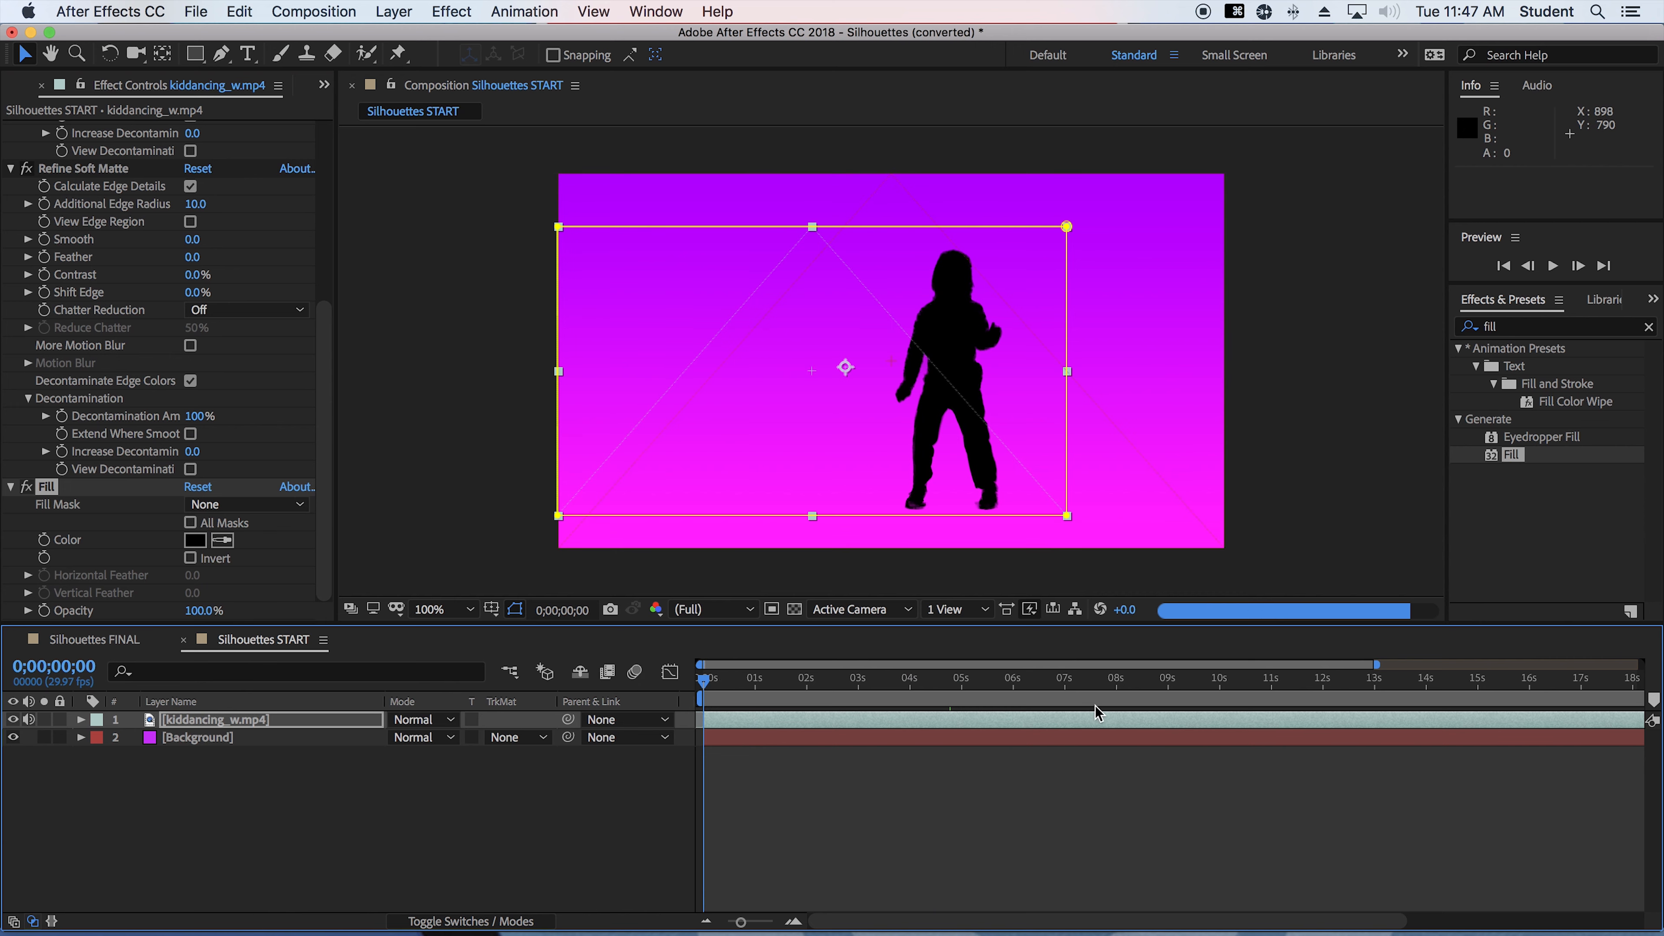
key(space)
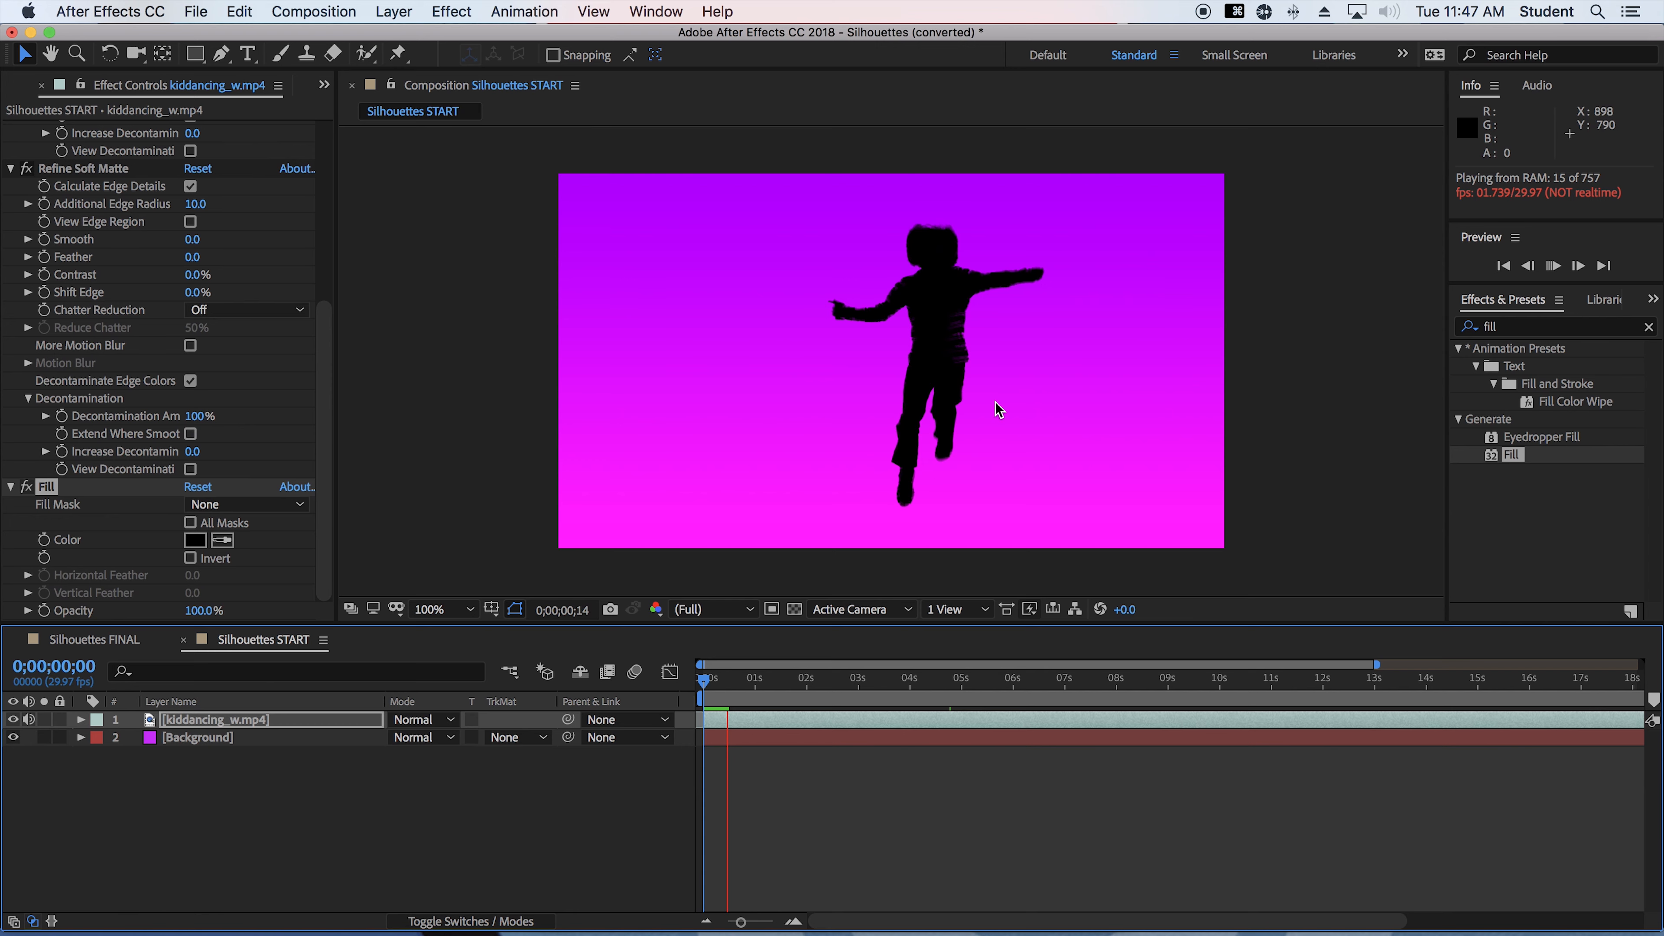
key(space)
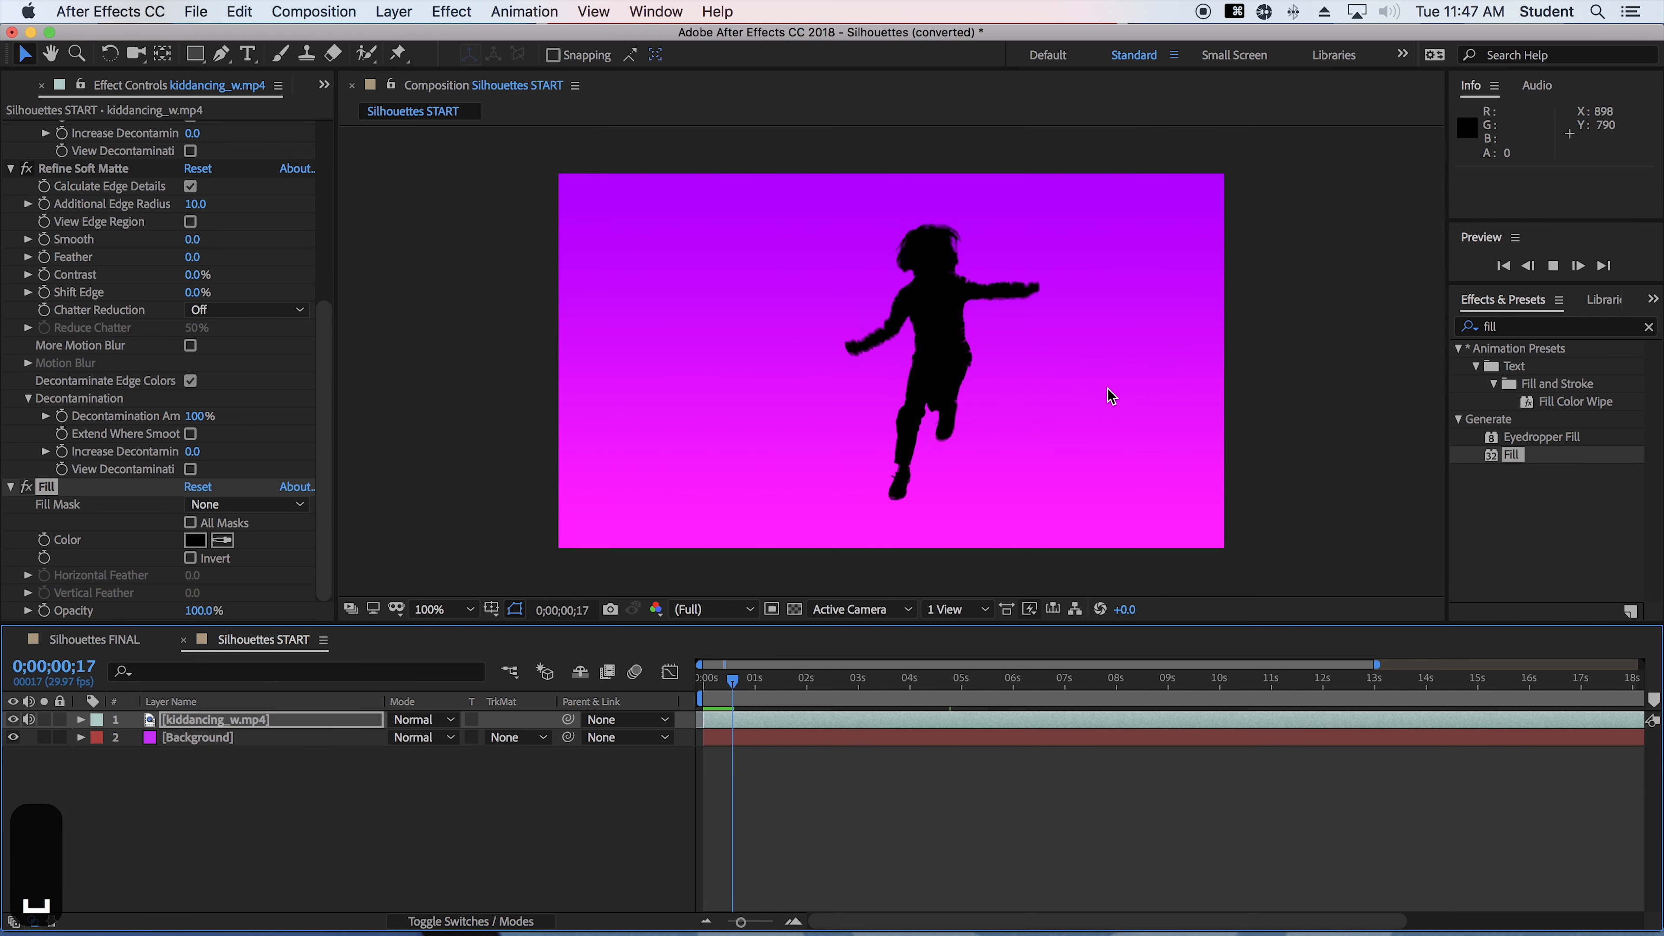
Start saving the project under a new name and choose the MDC > DIG 43545c > In-Class Exercises folder on the external drive
click(208, 19)
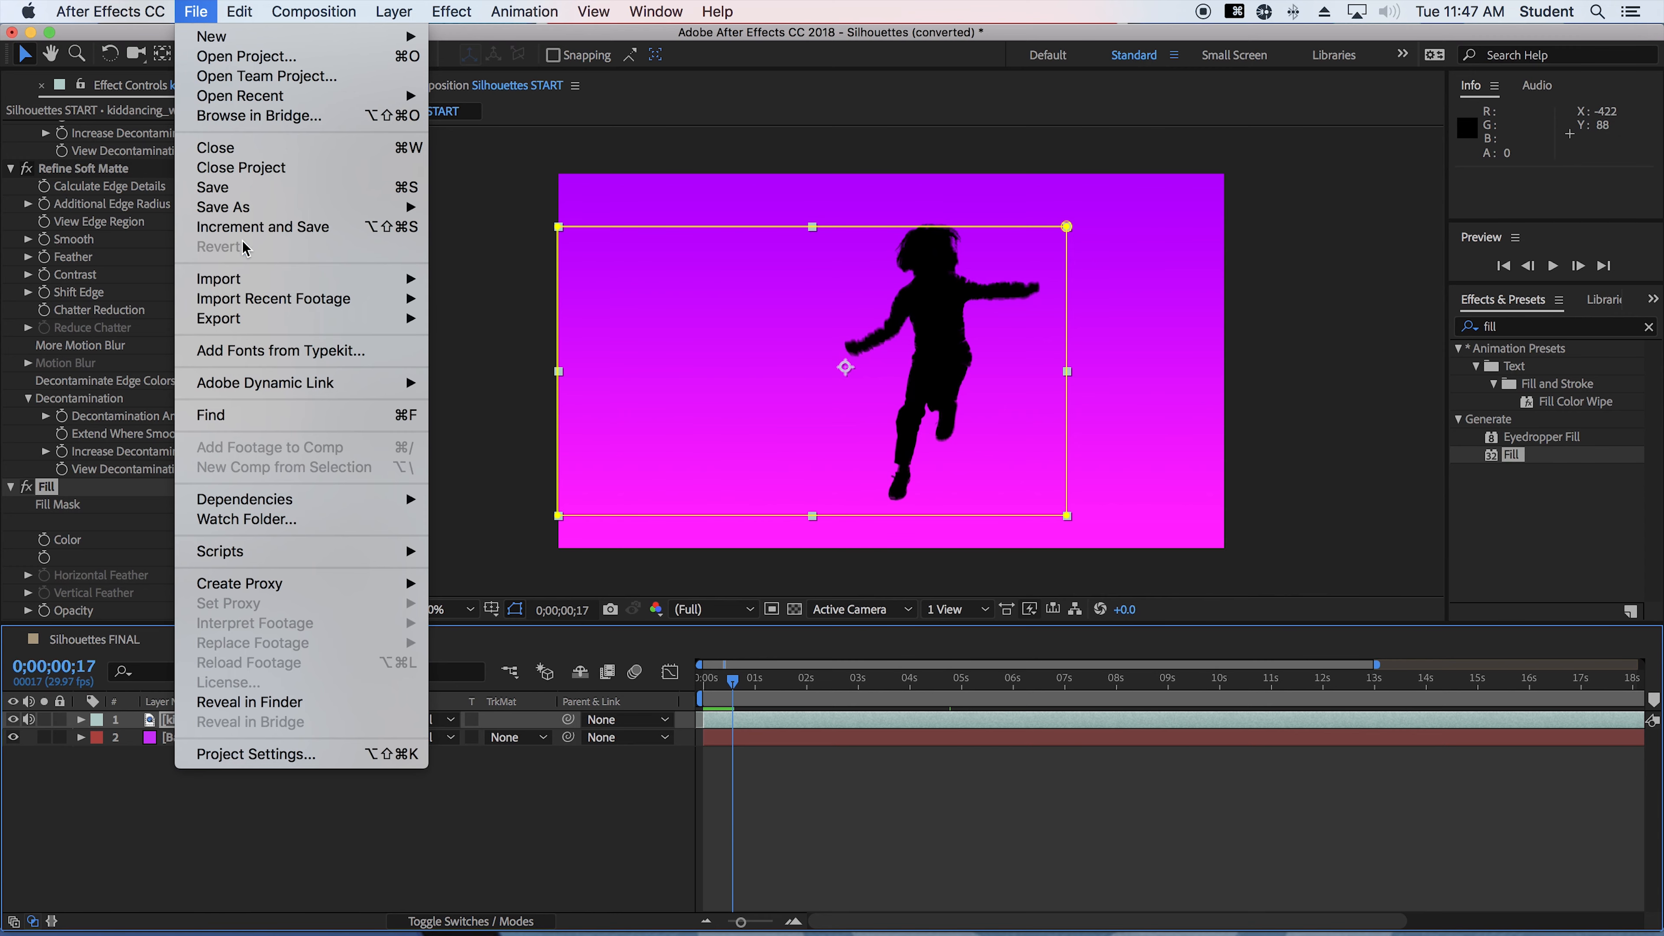
mouse_move(242, 209)
click(488, 208)
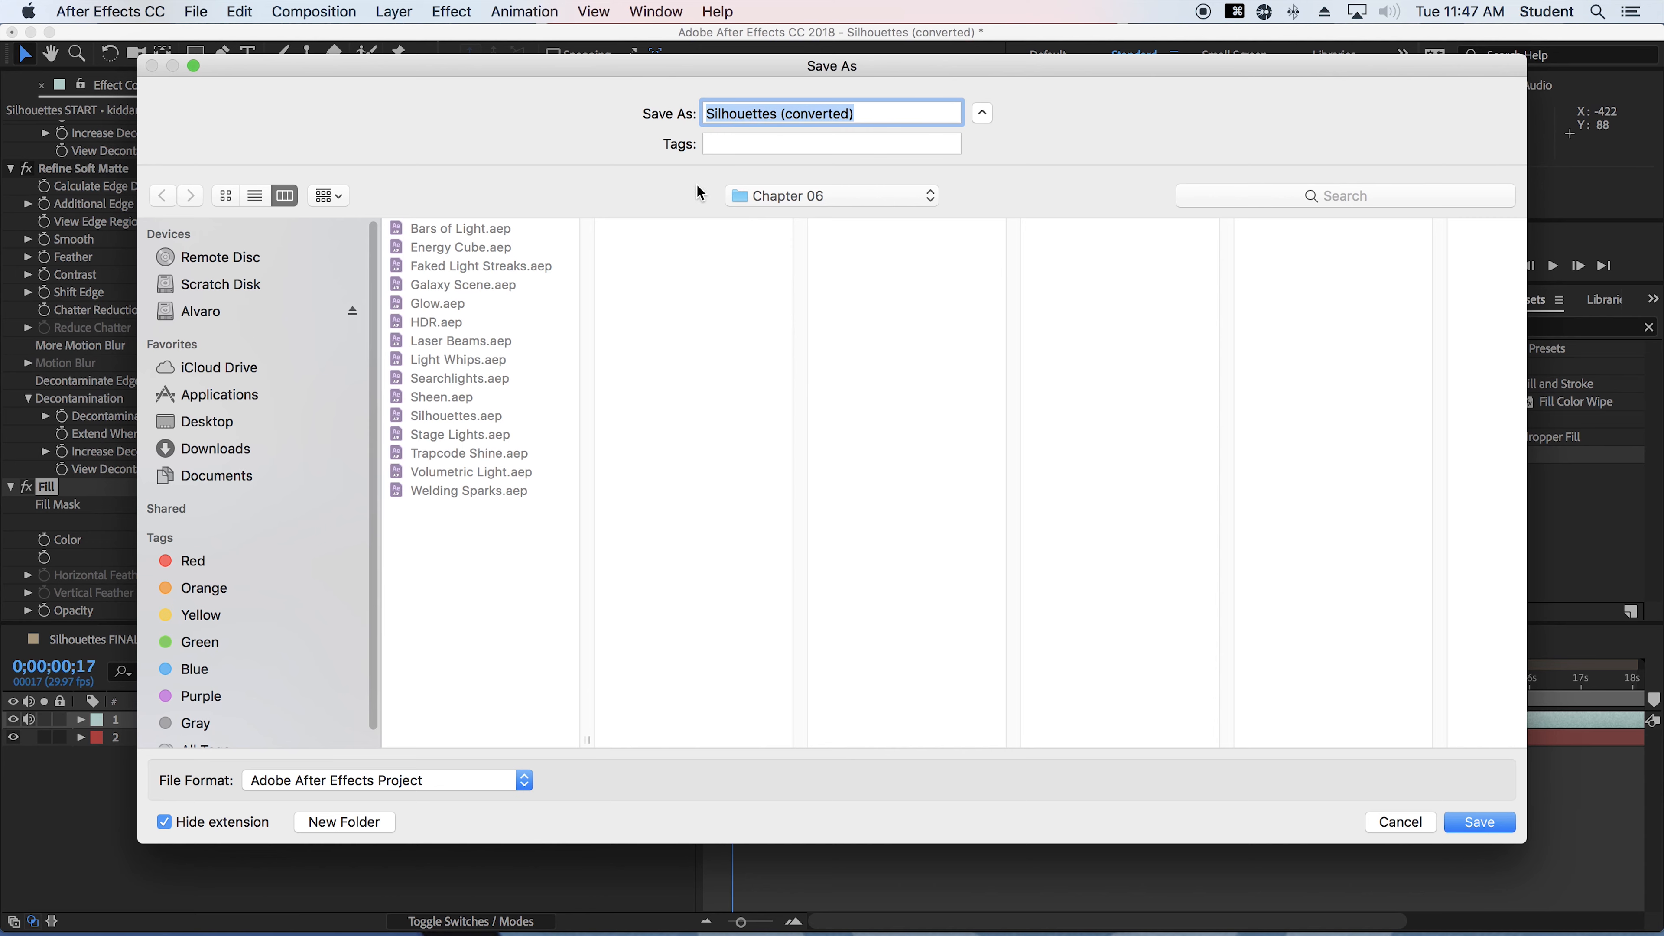
click(209, 310)
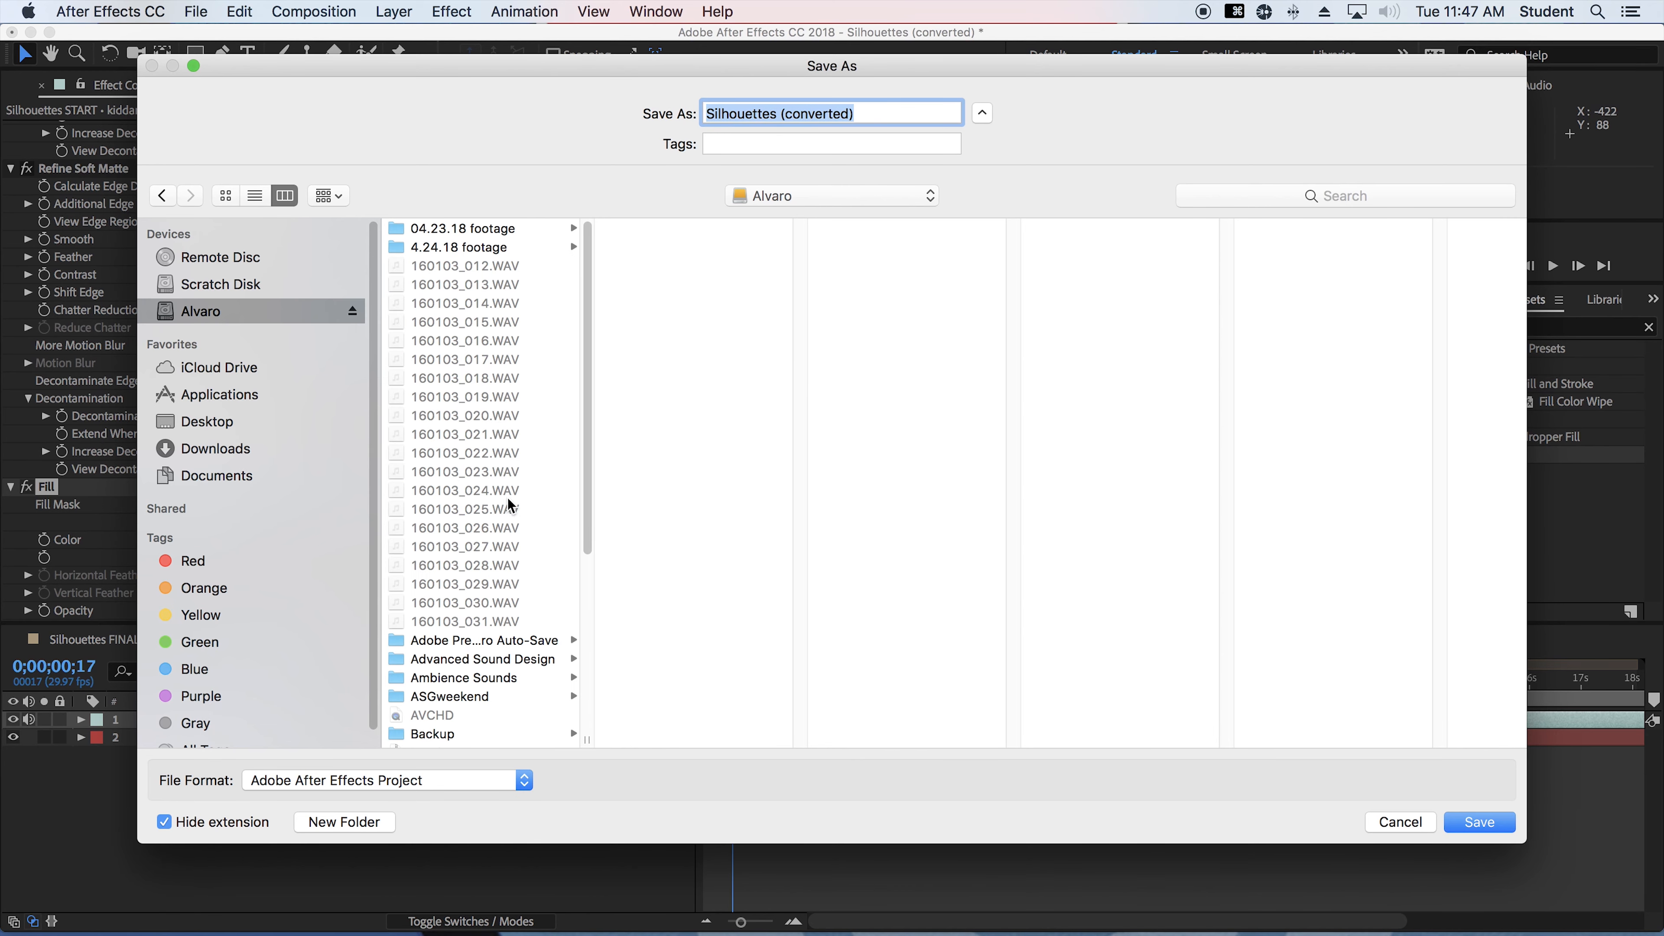
scroll(515, 570, down, 5)
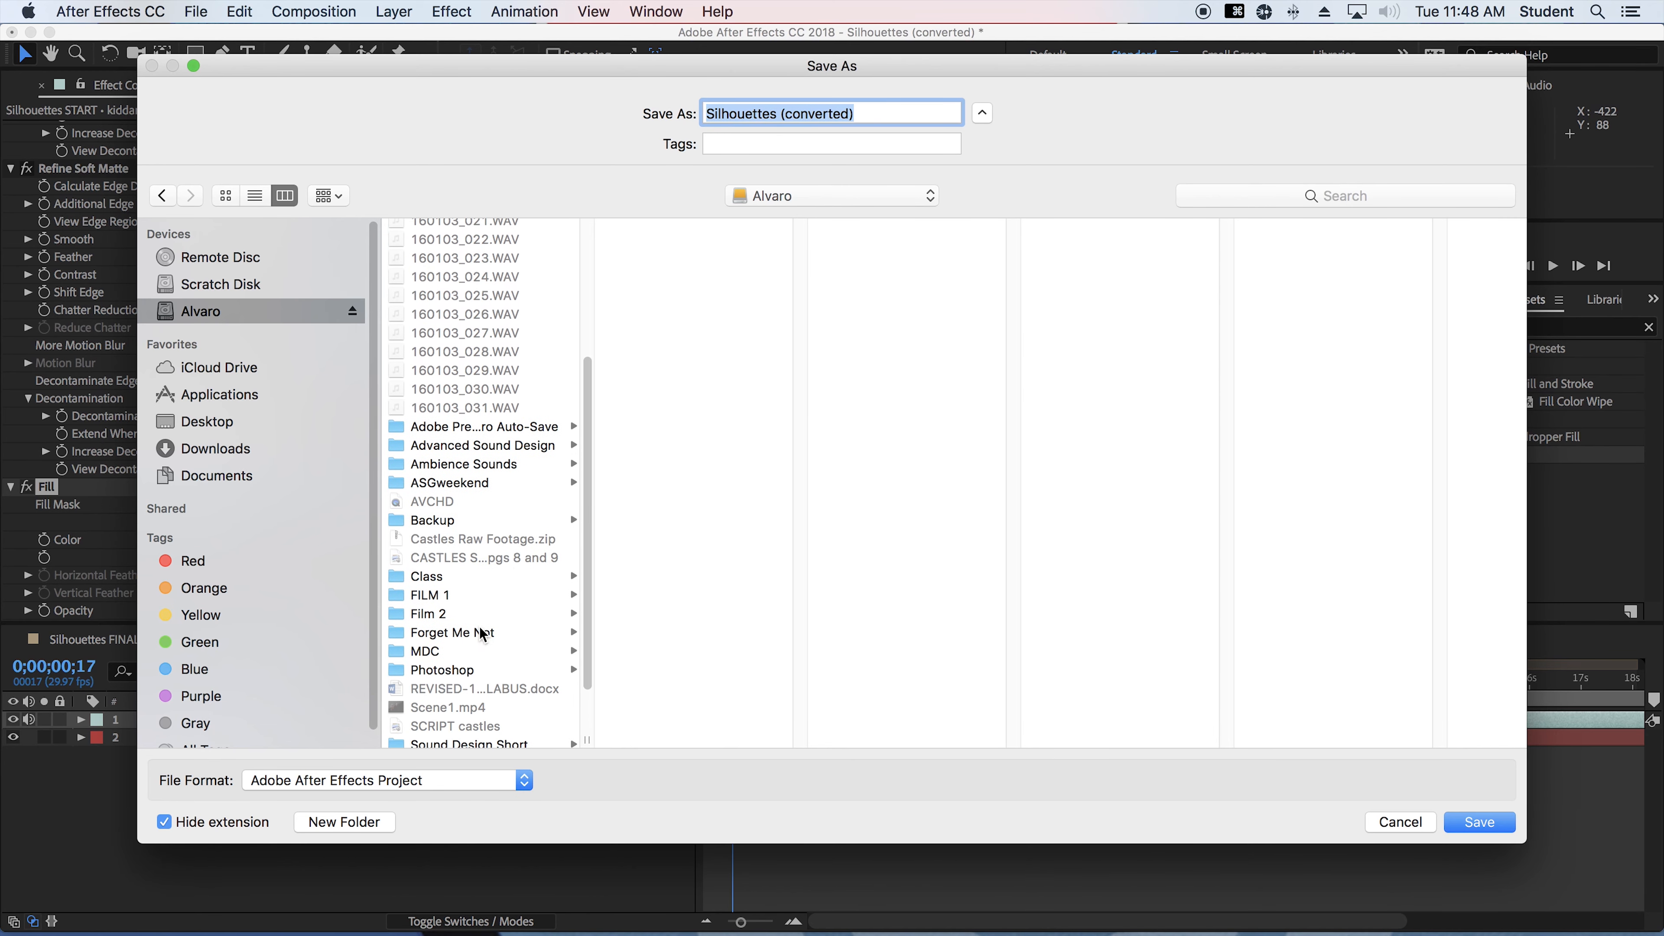
click(468, 652)
click(671, 232)
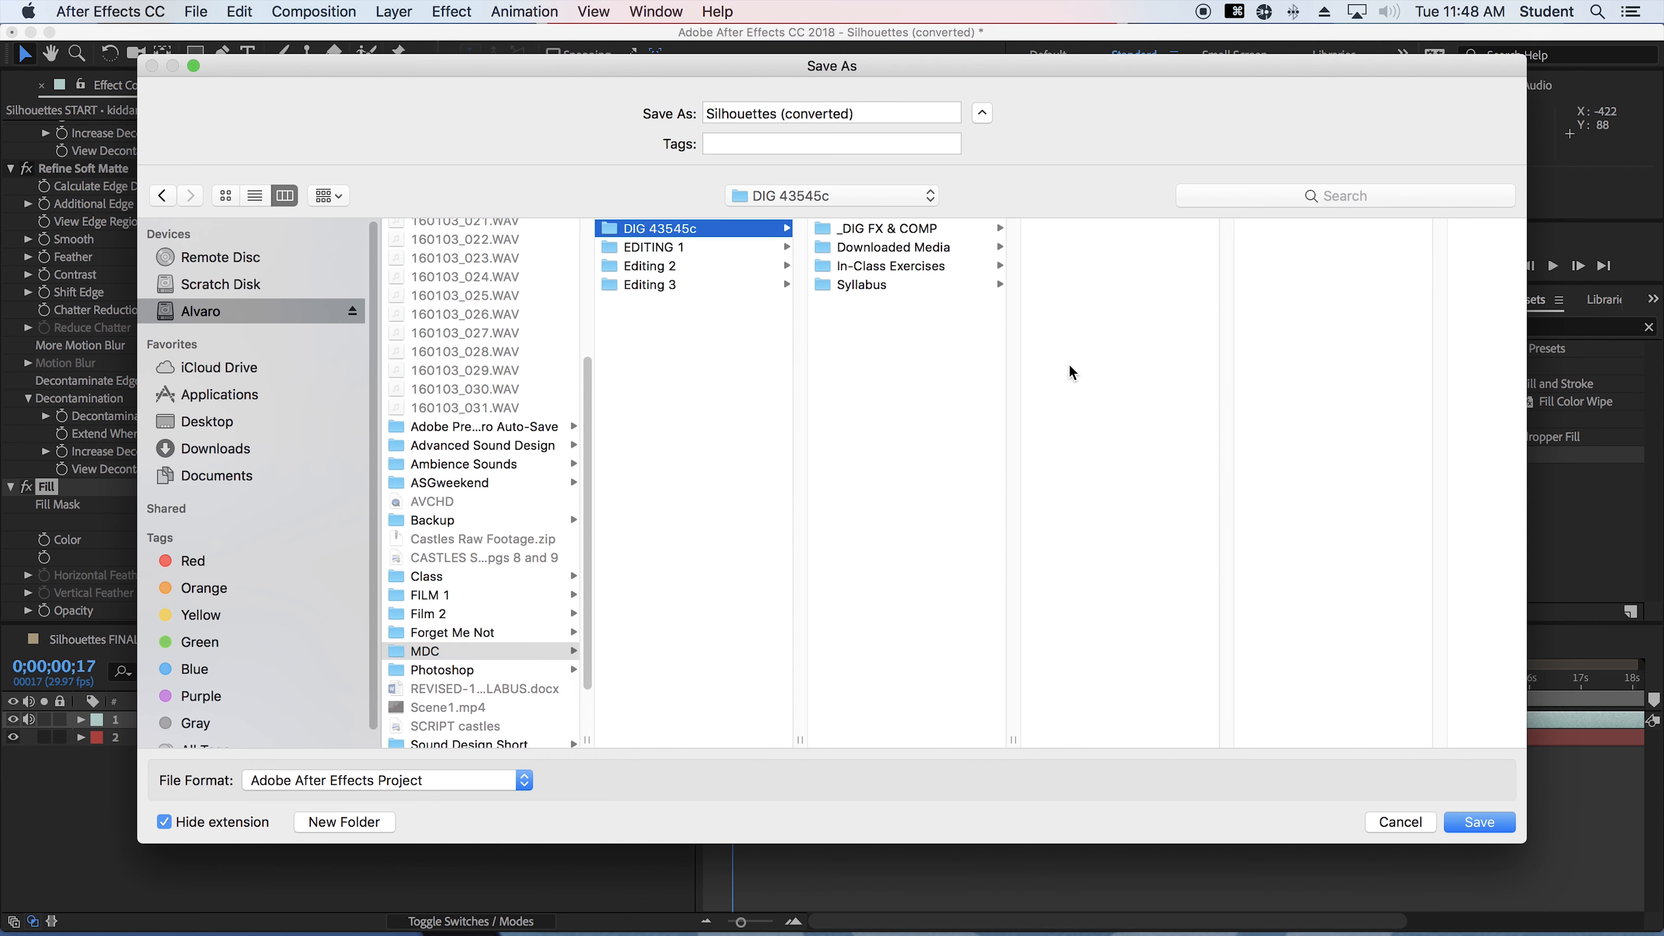
click(903, 266)
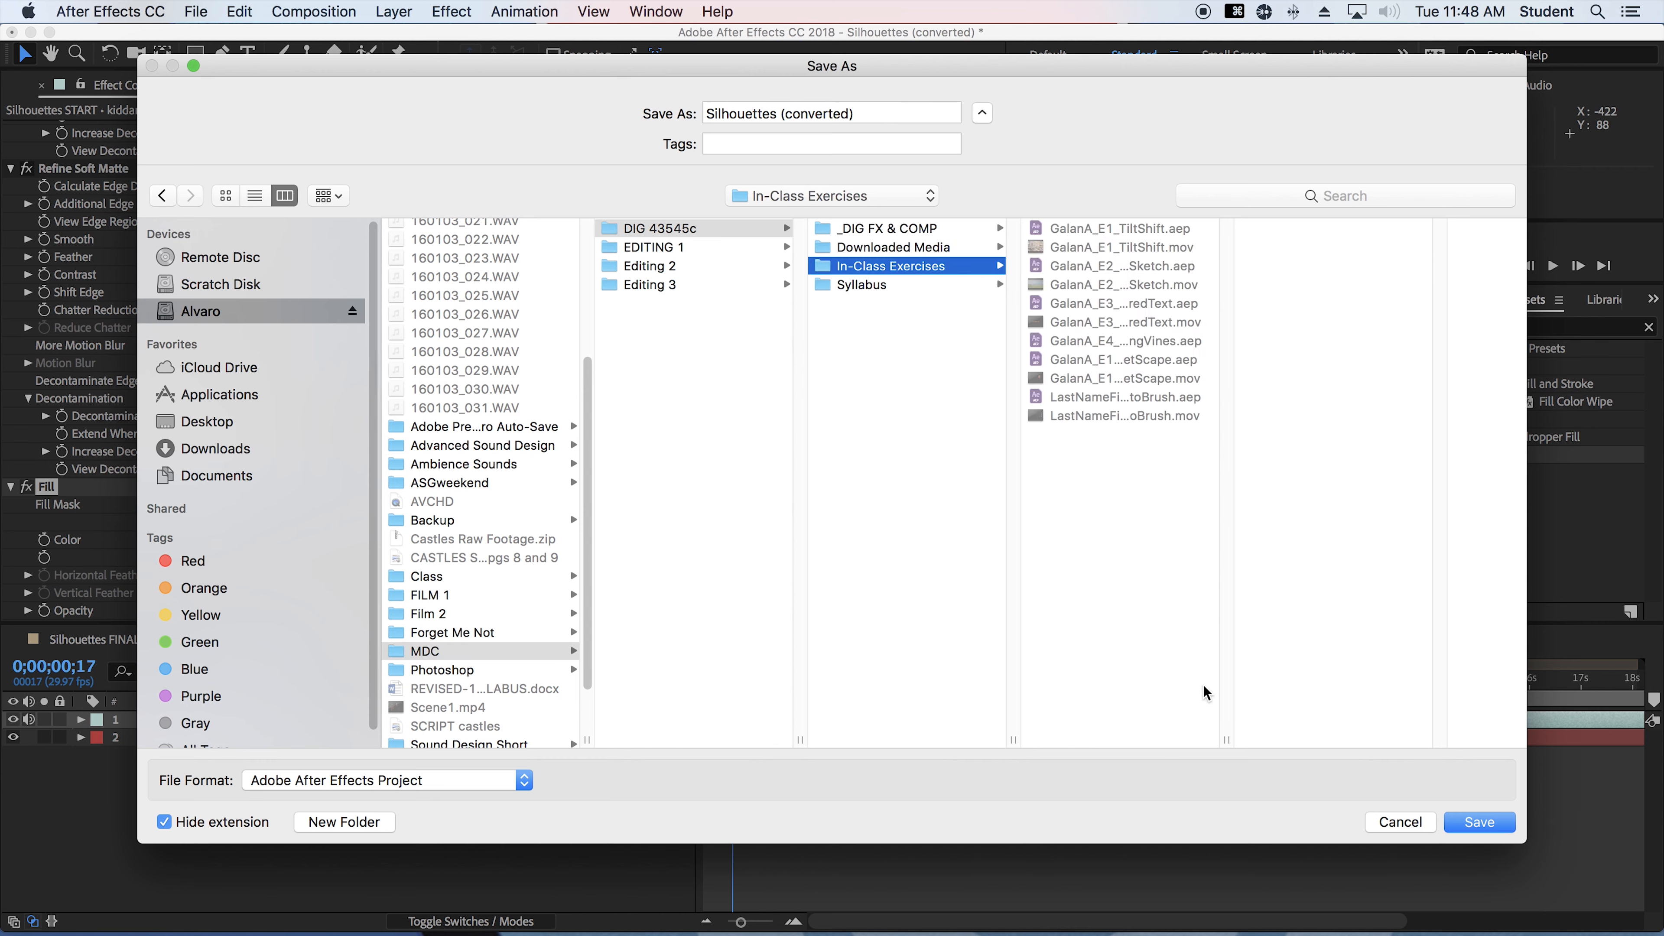
Reuse the existing E5_RotoBrush file name as a base and save the project as LastNameFirstInitial_E6_Silhouettes
drag(1225, 739, 1482, 739)
click(1151, 402)
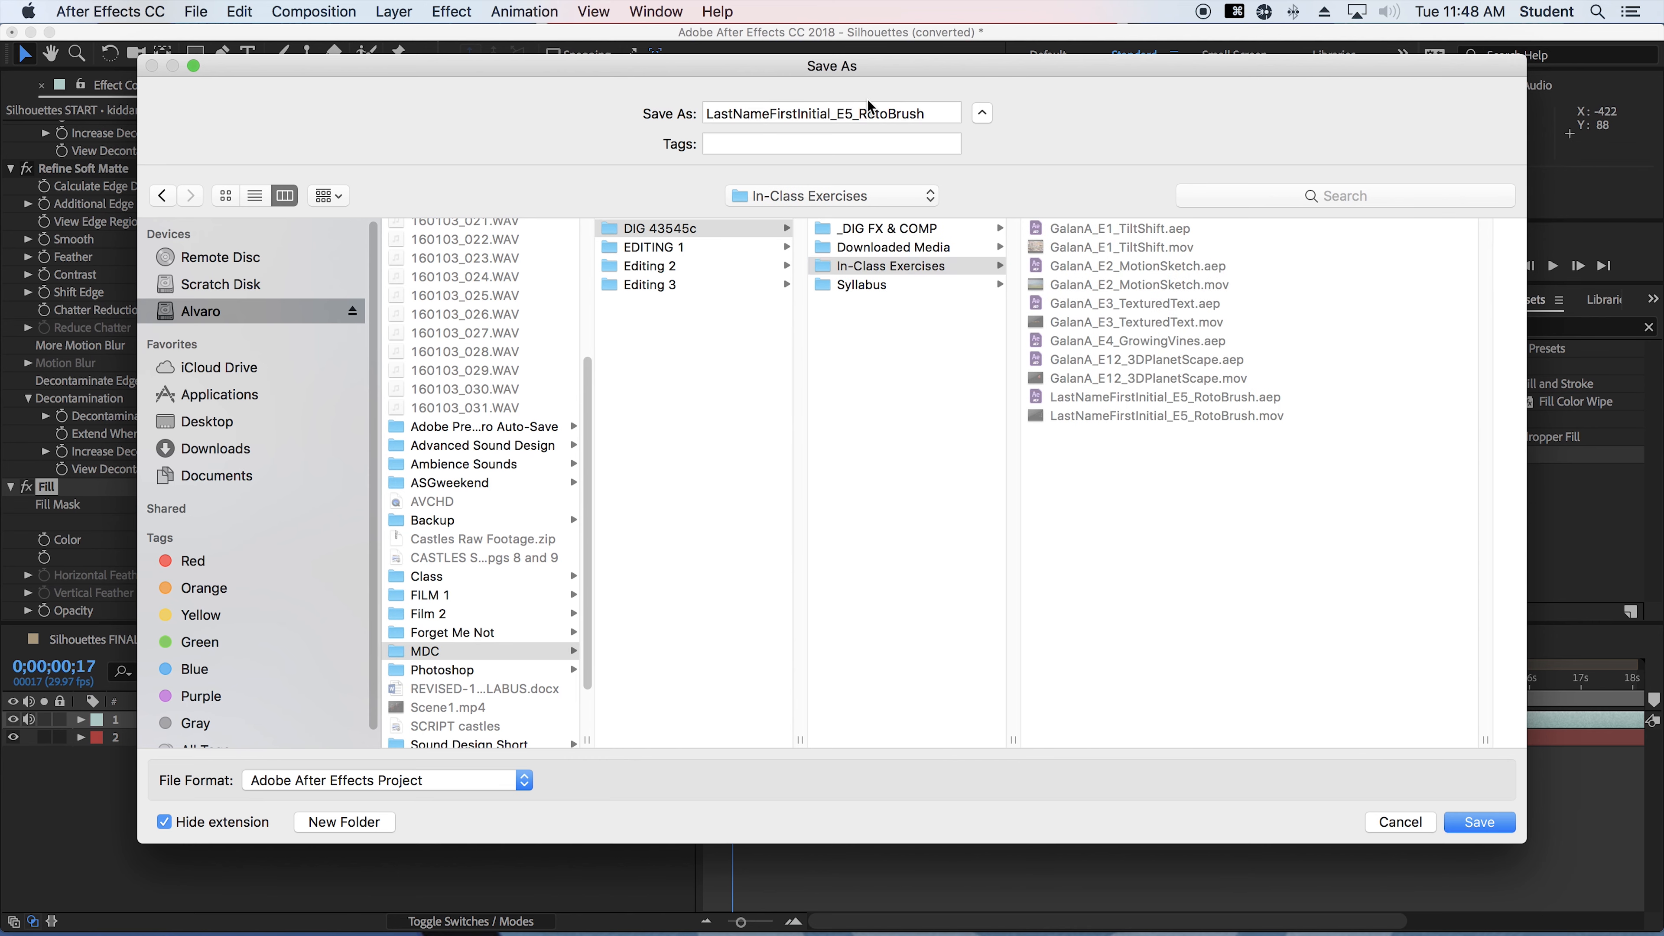
click(843, 114)
key(shift+Right)
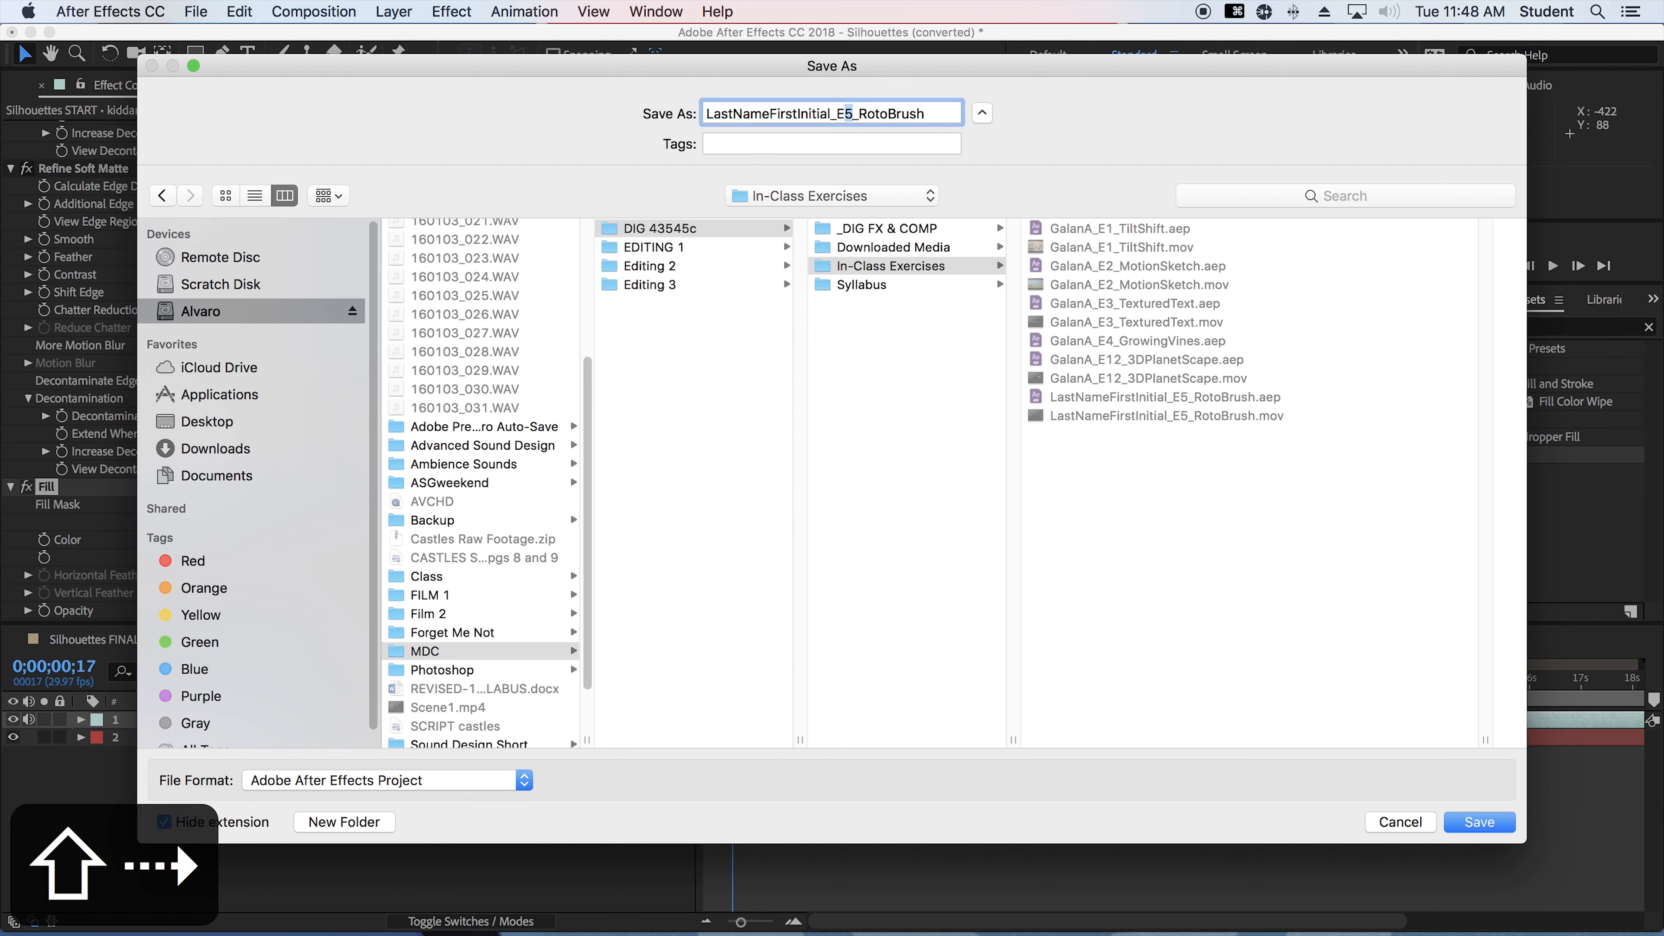
text(6)
key(Right)
key(Right)
key(Left)
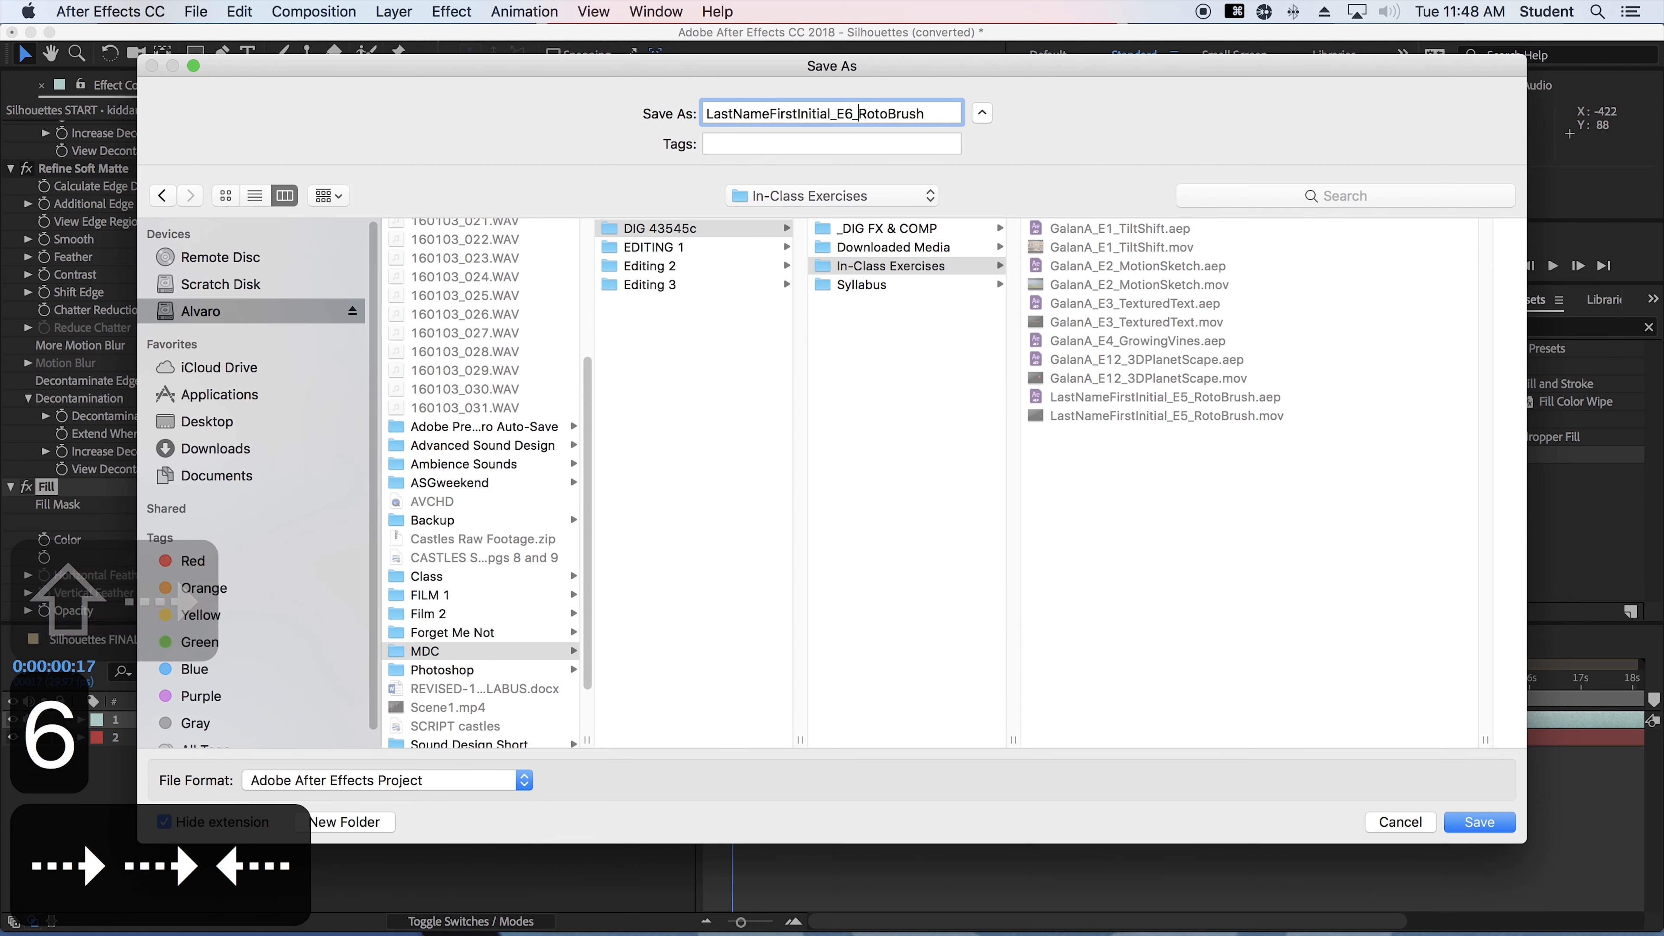
key(shift+Down)
text(Si)
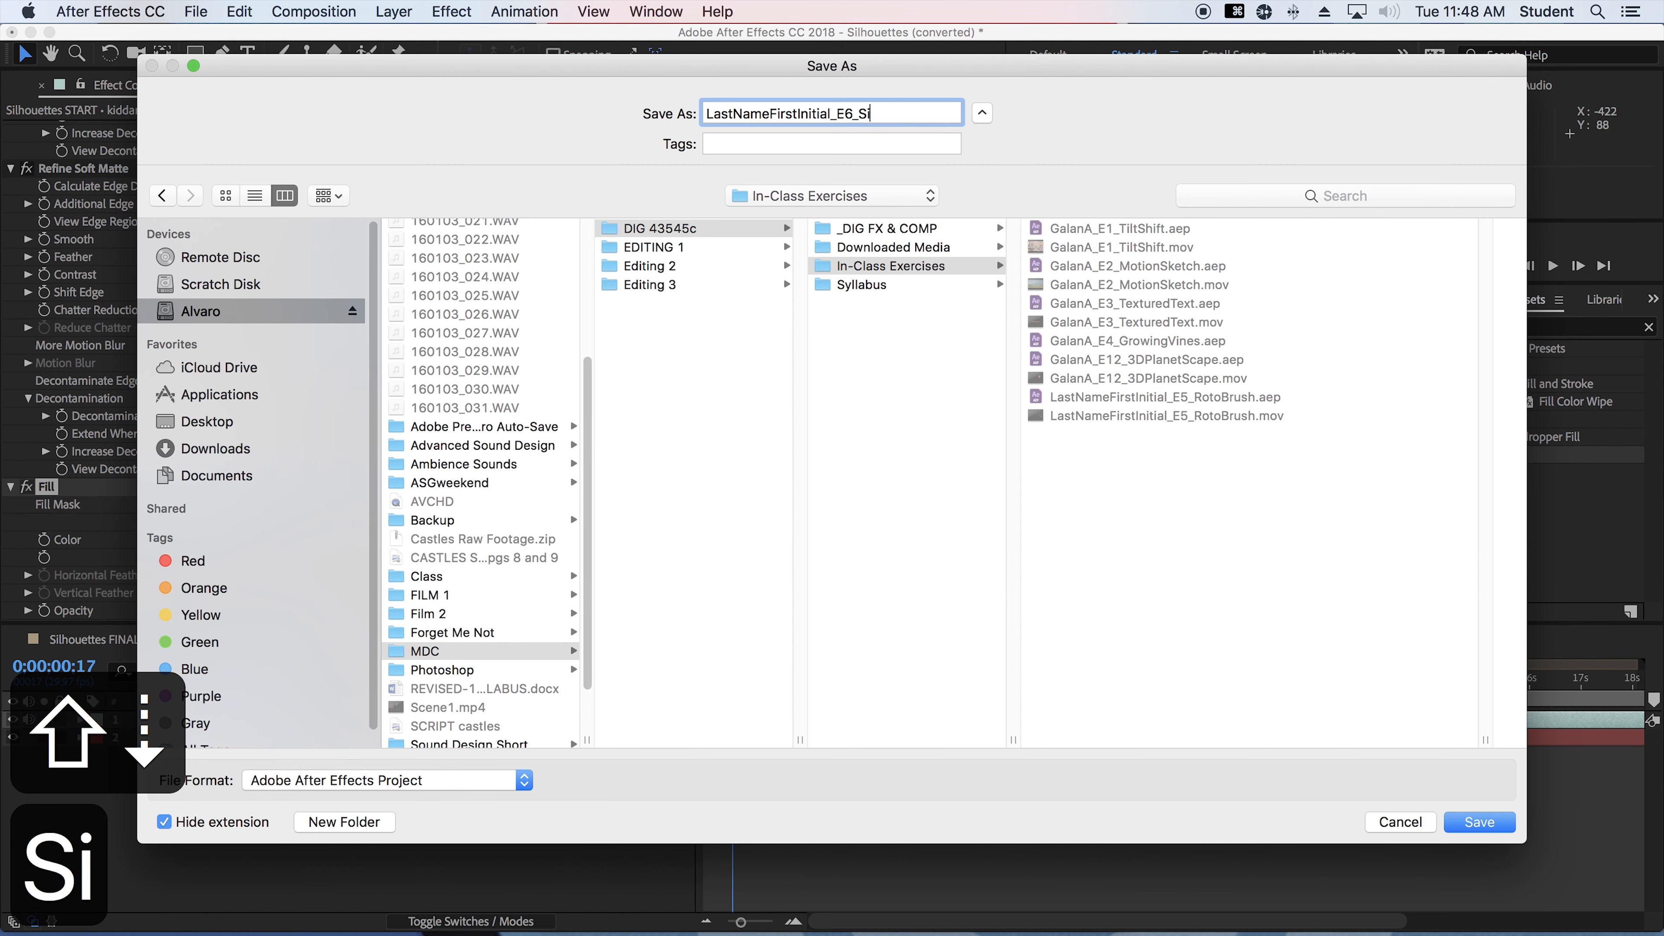
text(lhouettes)
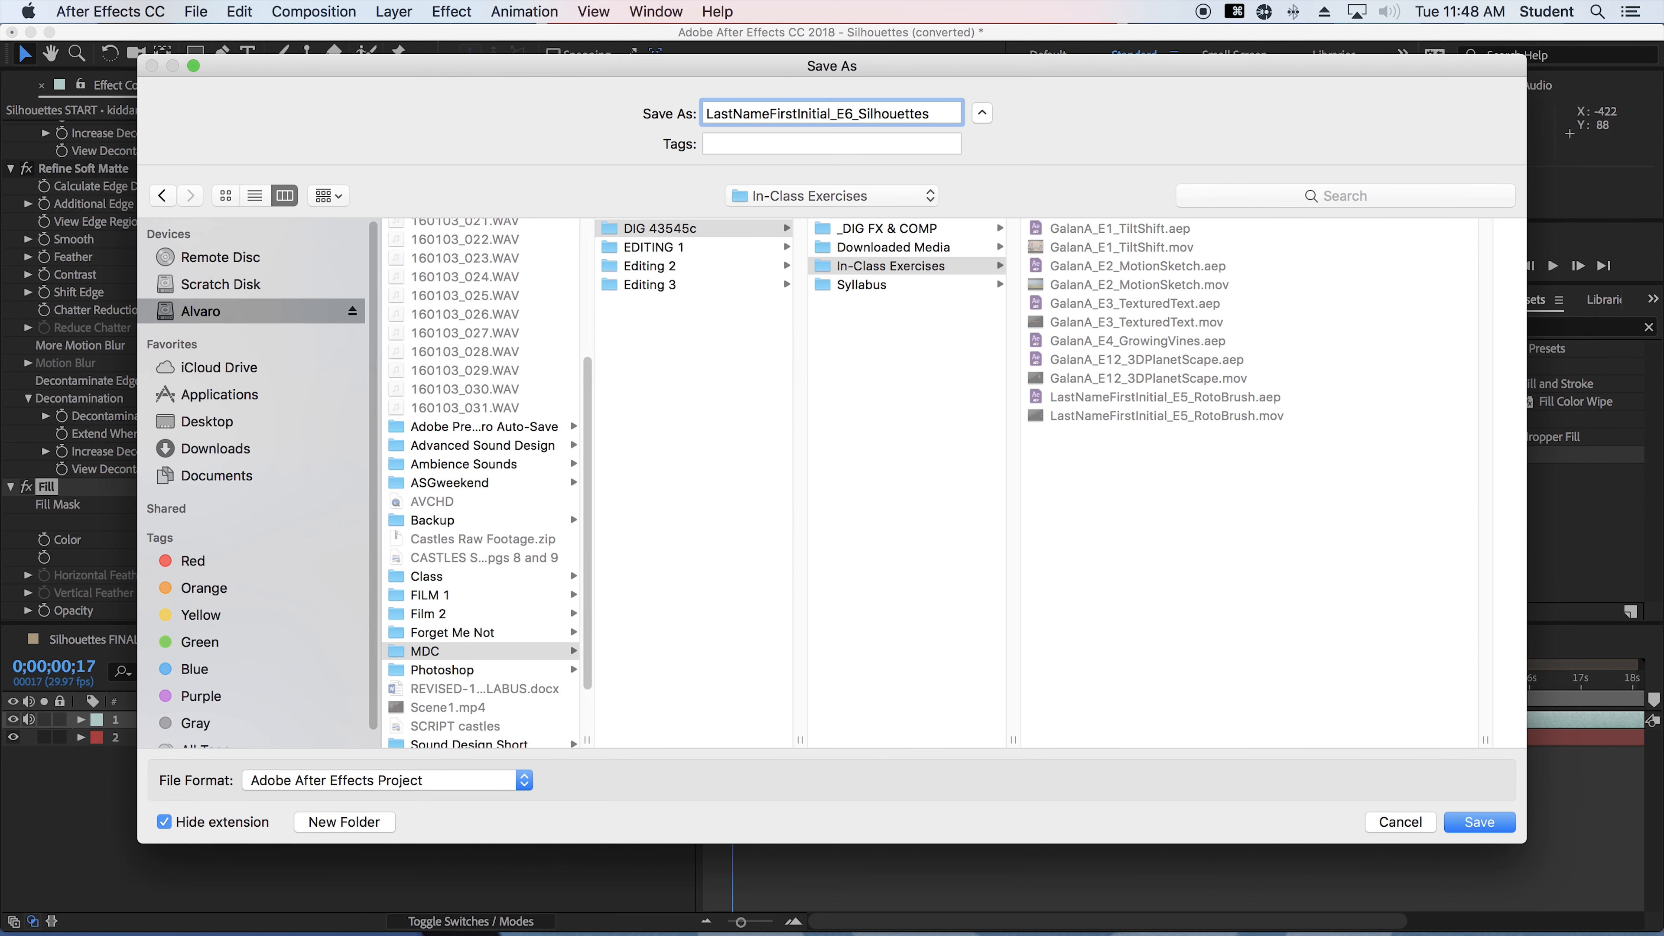
key(Return)
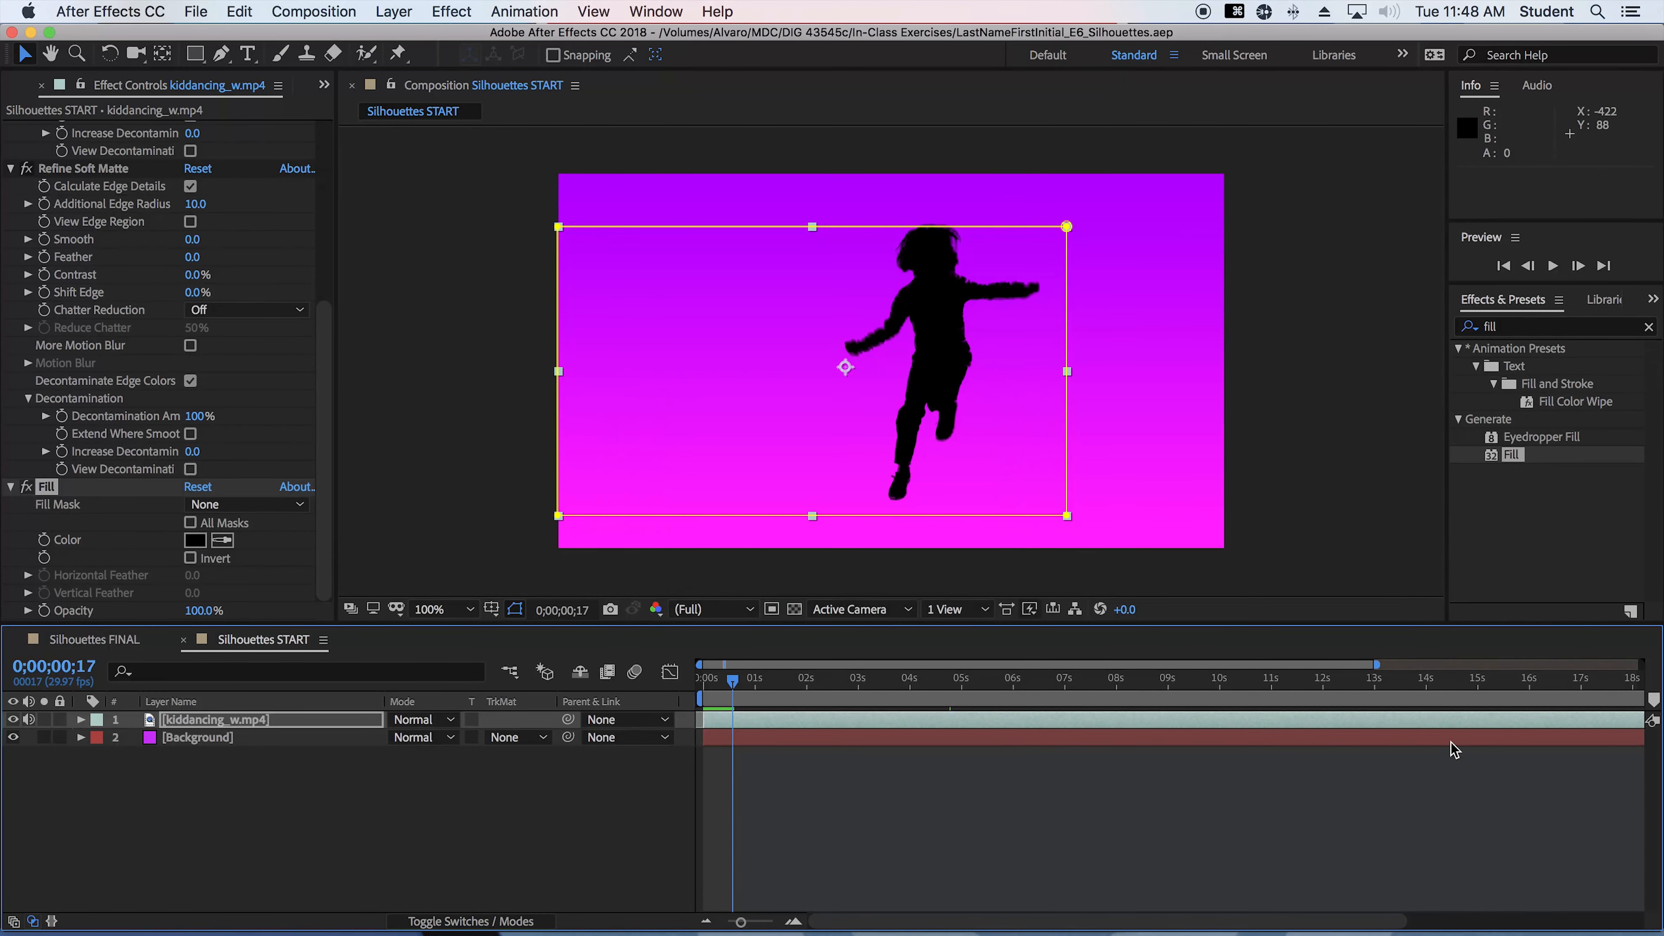
Add the Silhouettes START composition to the render queue
click(197, 11)
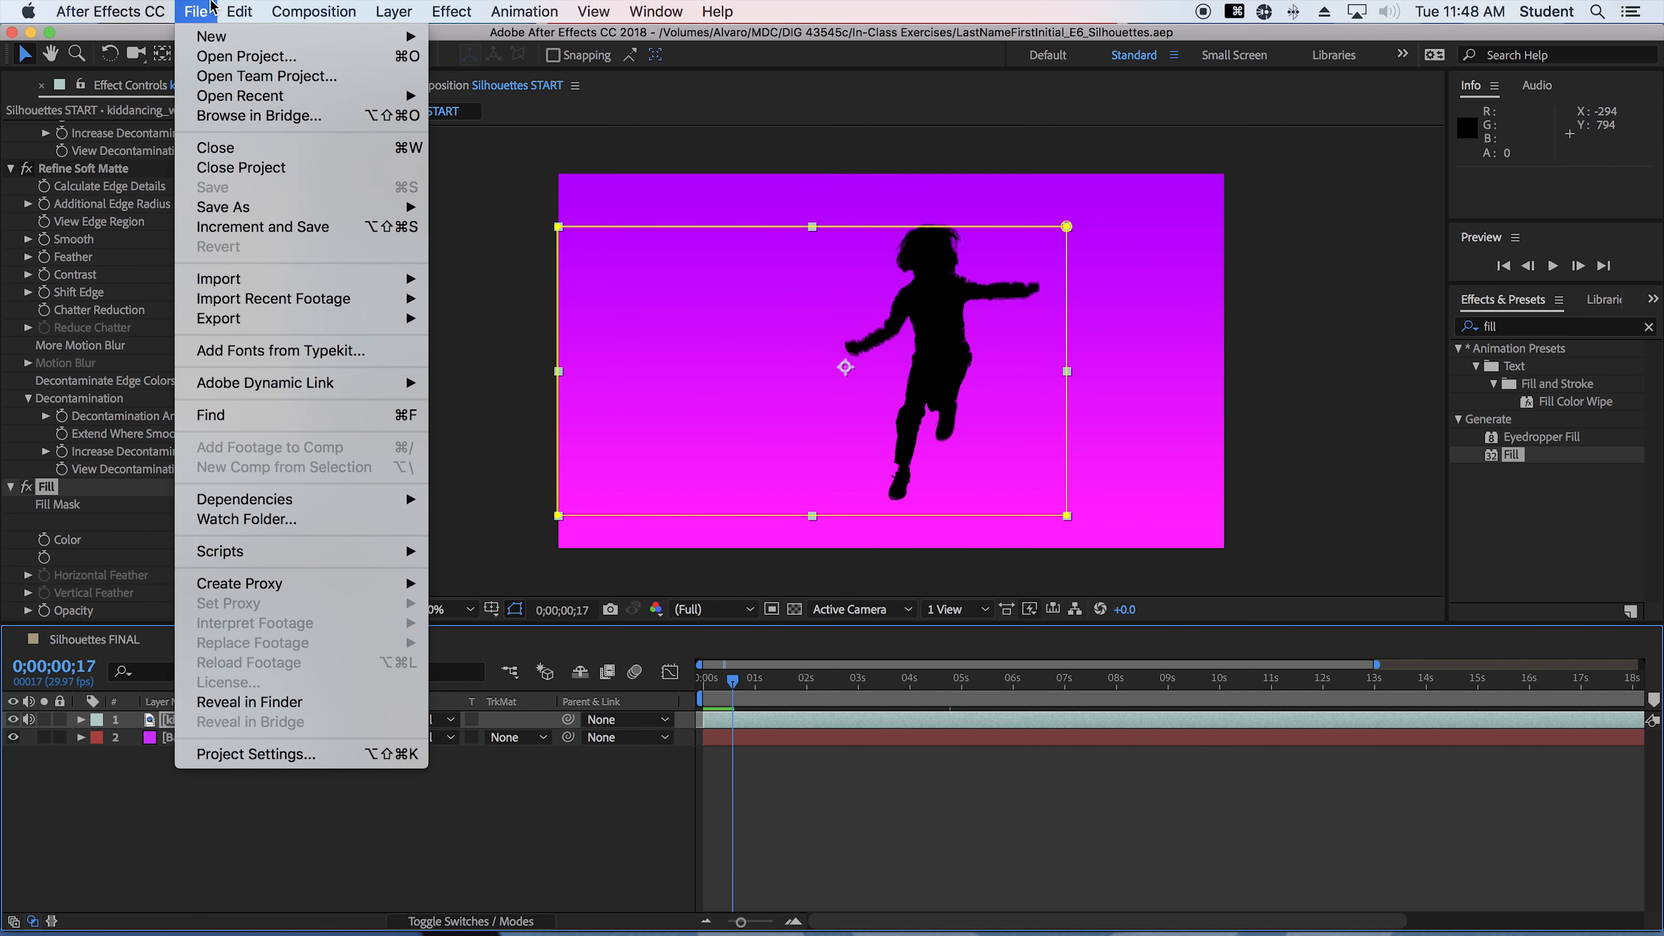
mouse_move(260, 326)
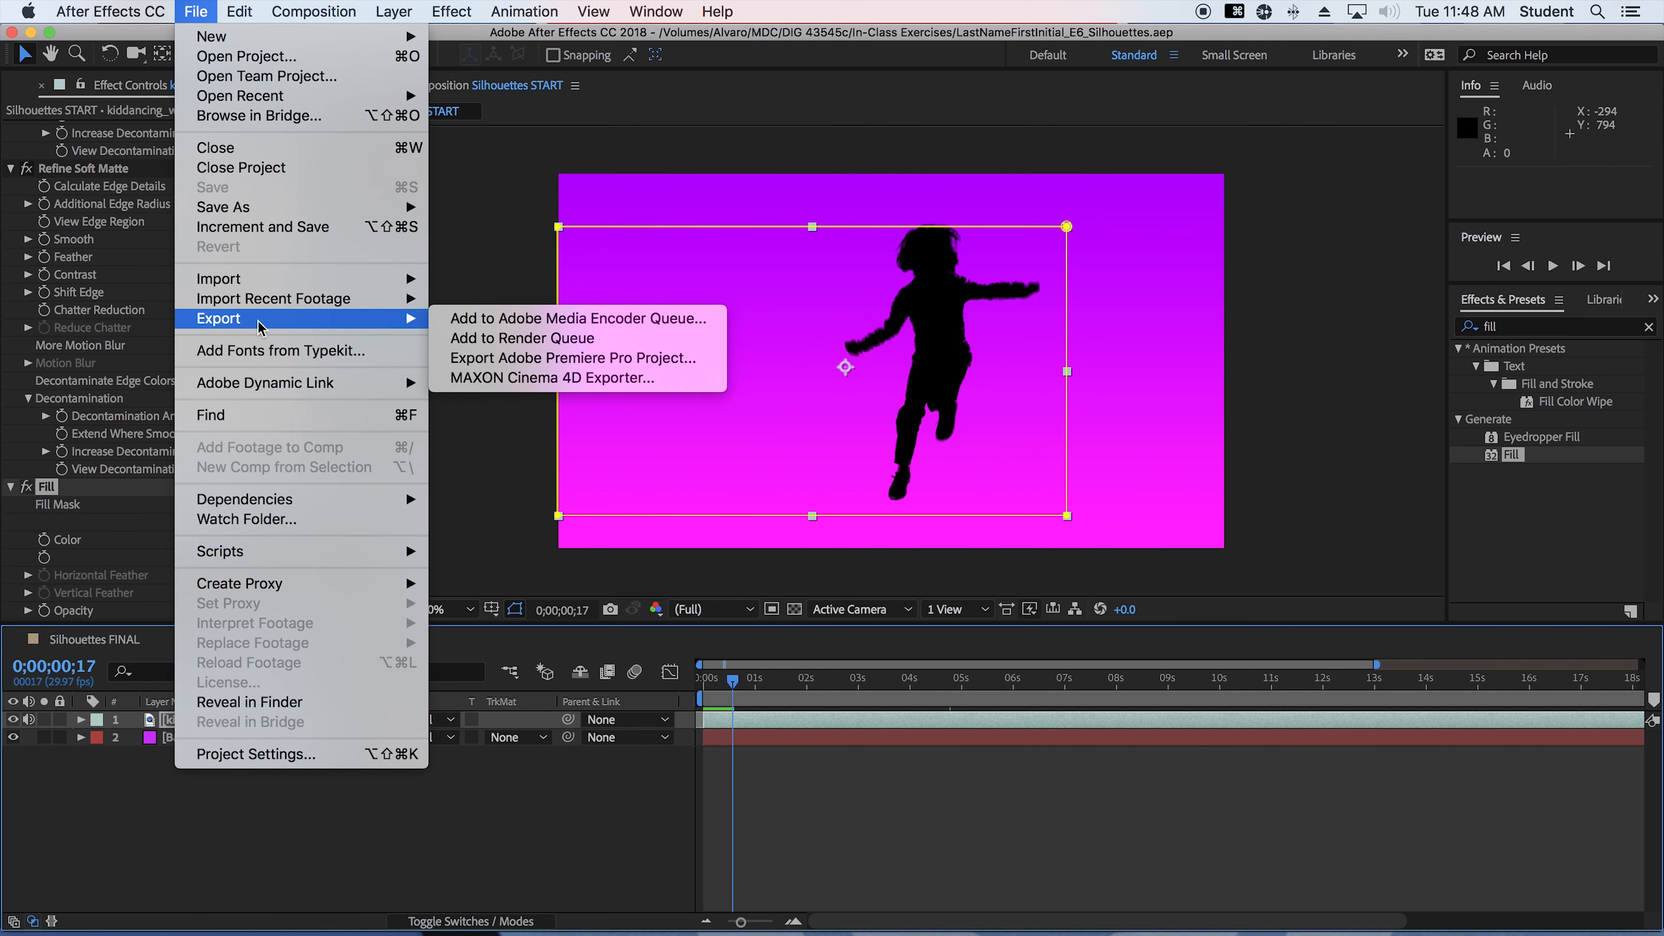
click(522, 338)
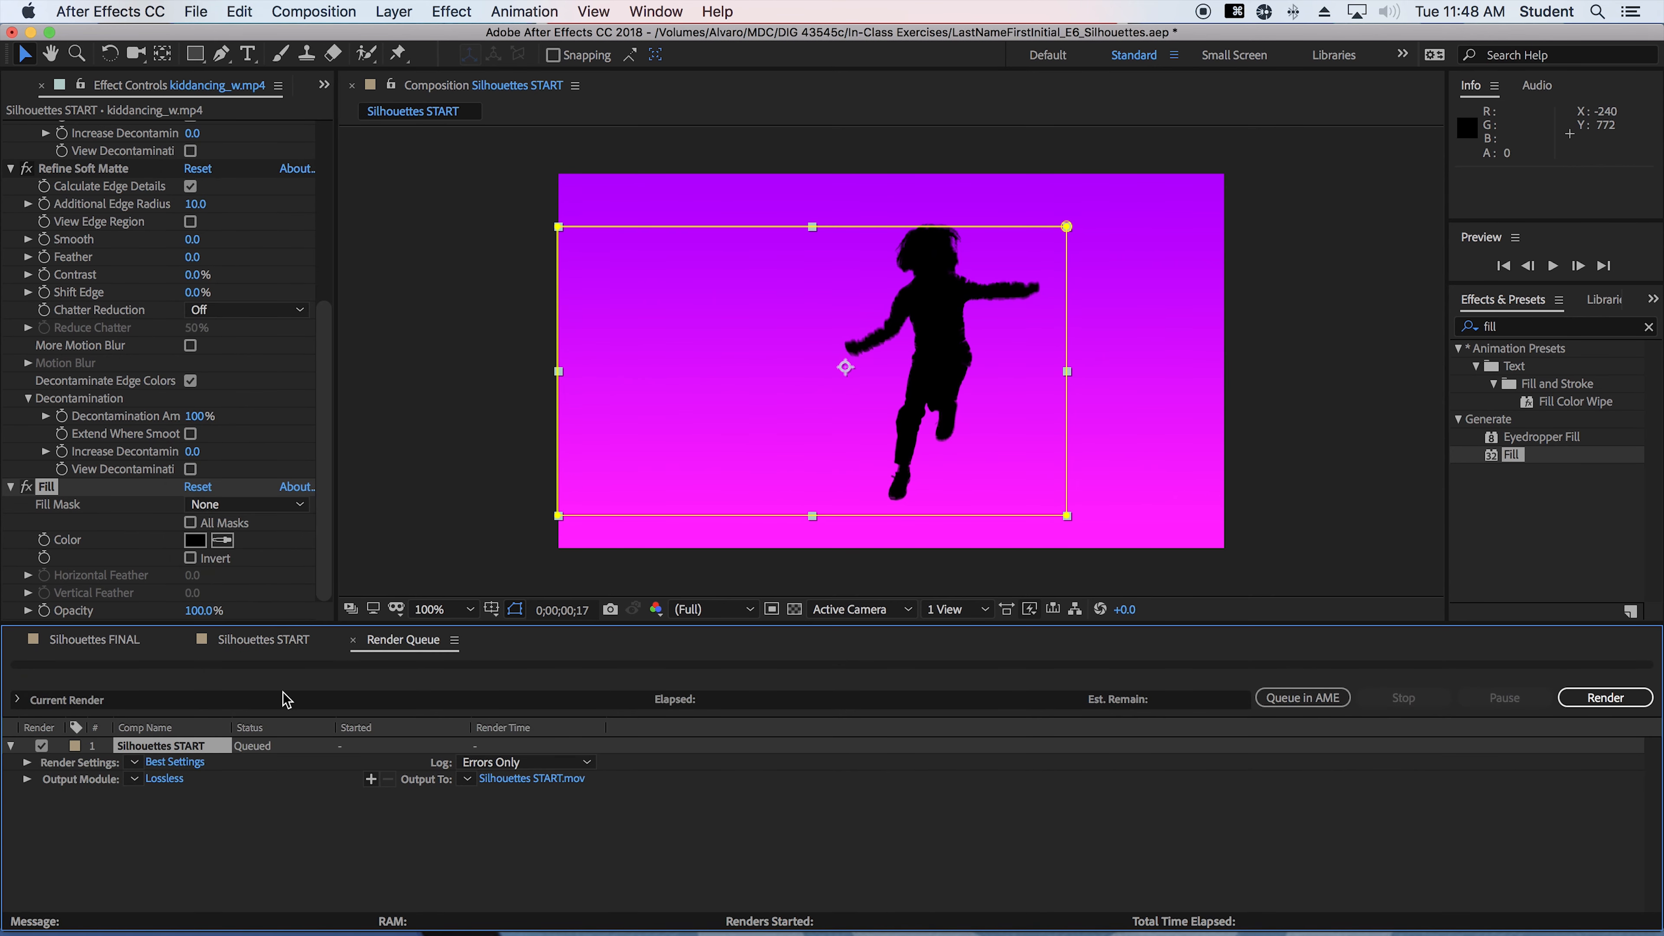
Set the output module's QuickTime video codec to Apple ProRes 422 (Proxy)
click(164, 779)
click(1032, 323)
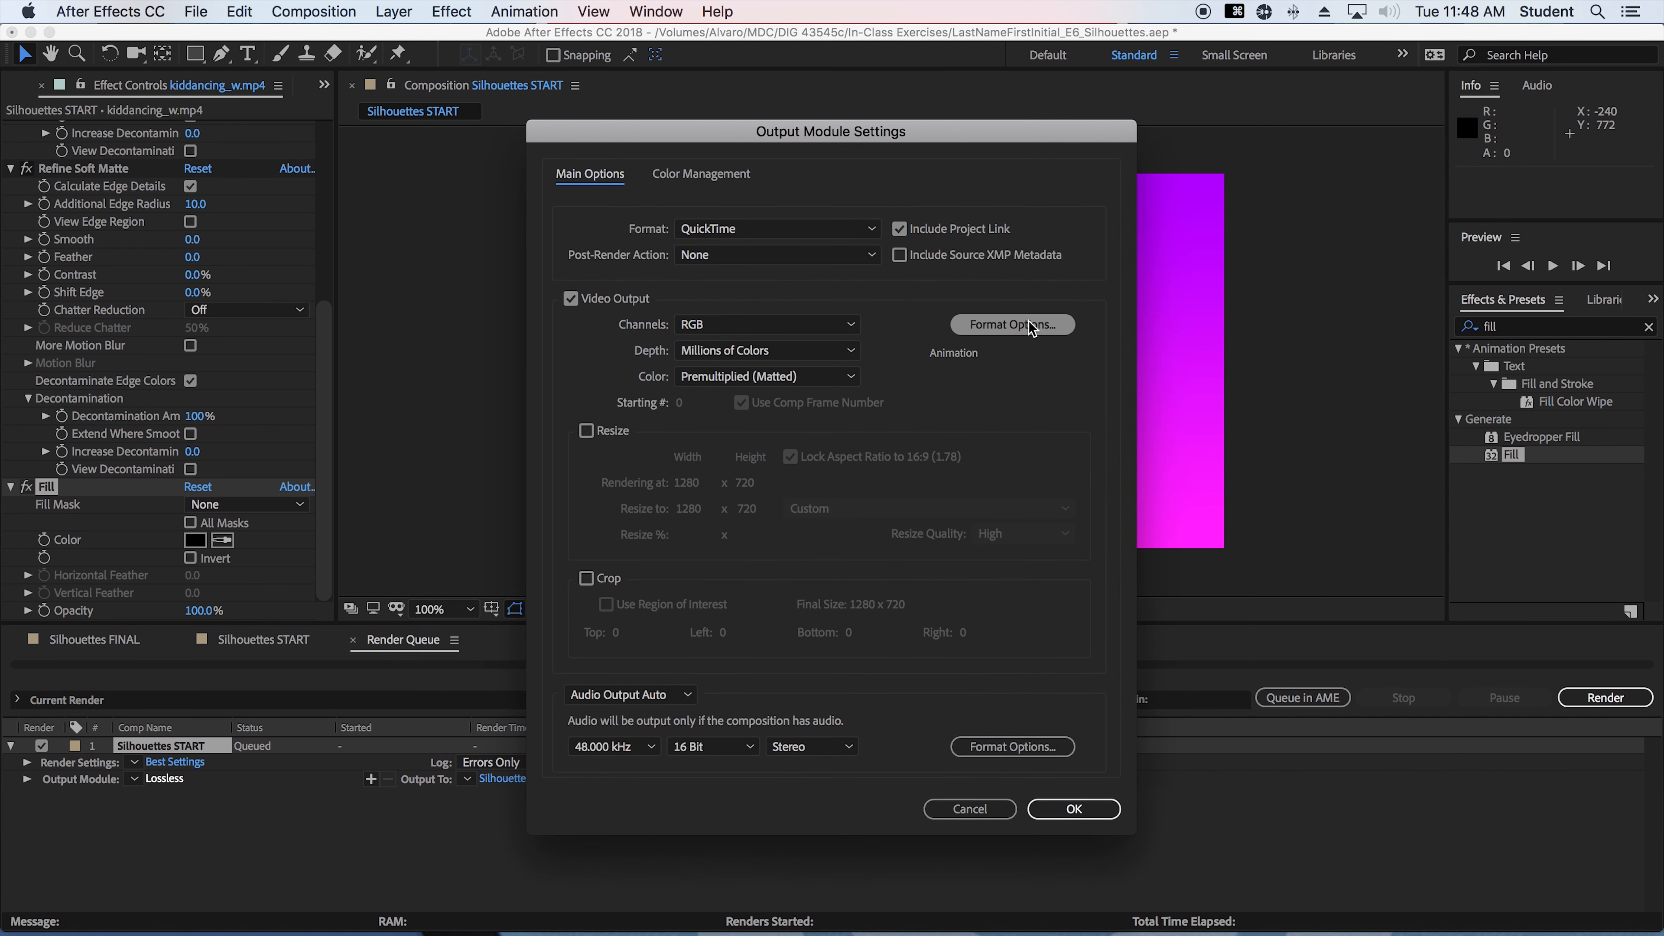
click(846, 178)
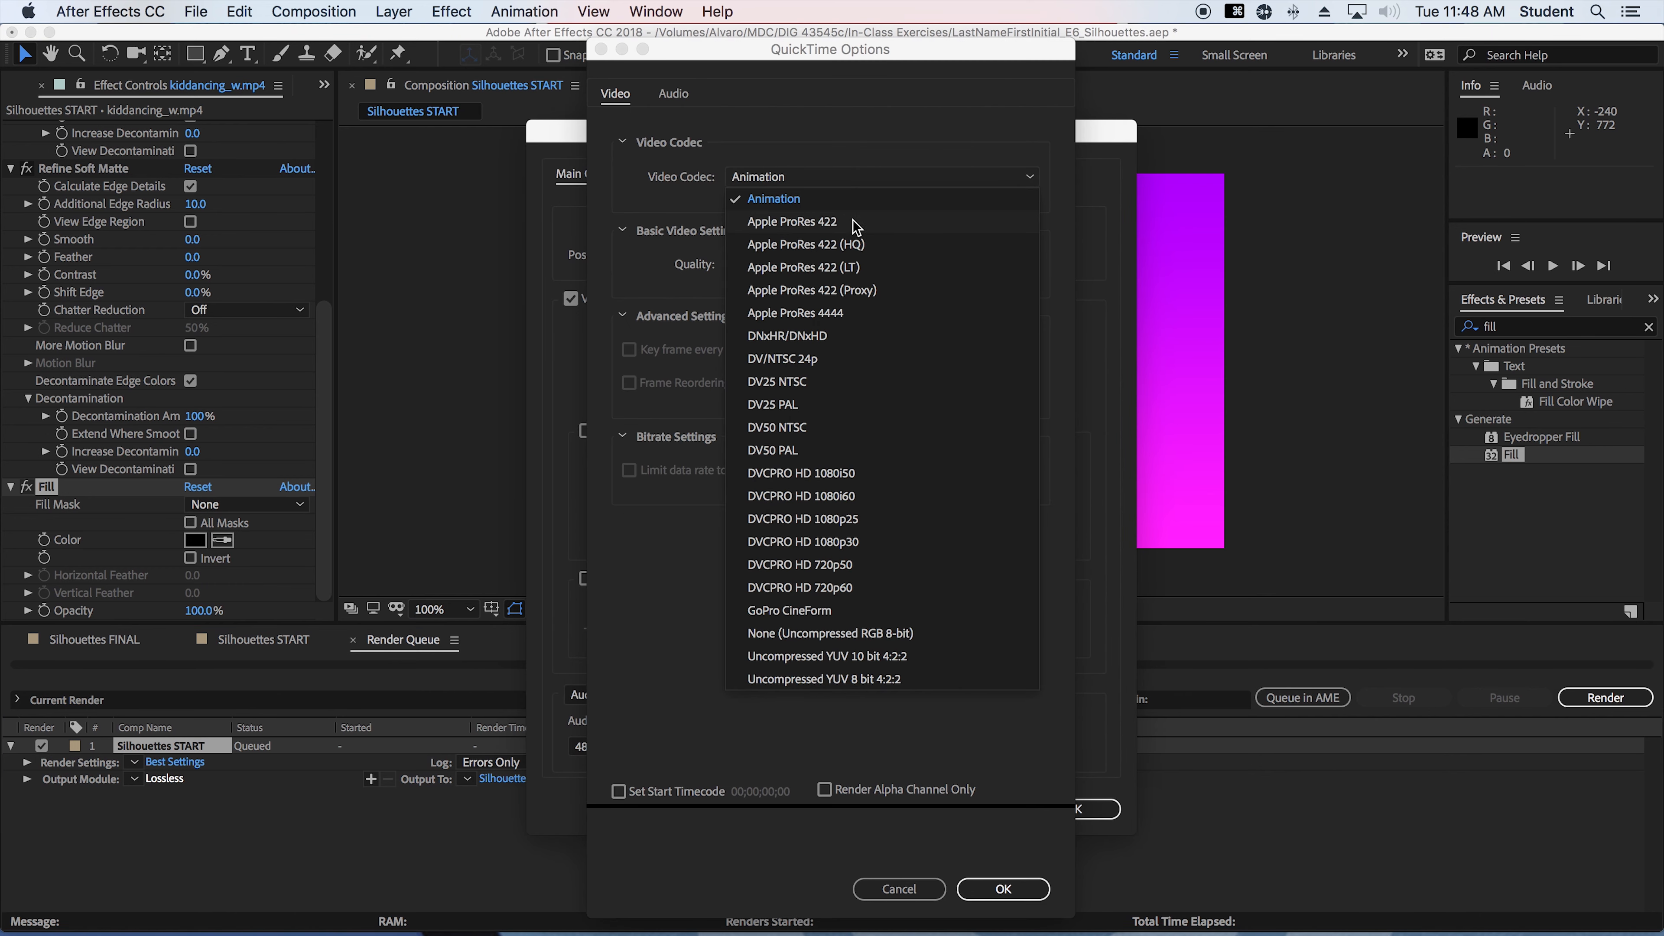
click(846, 290)
click(1003, 889)
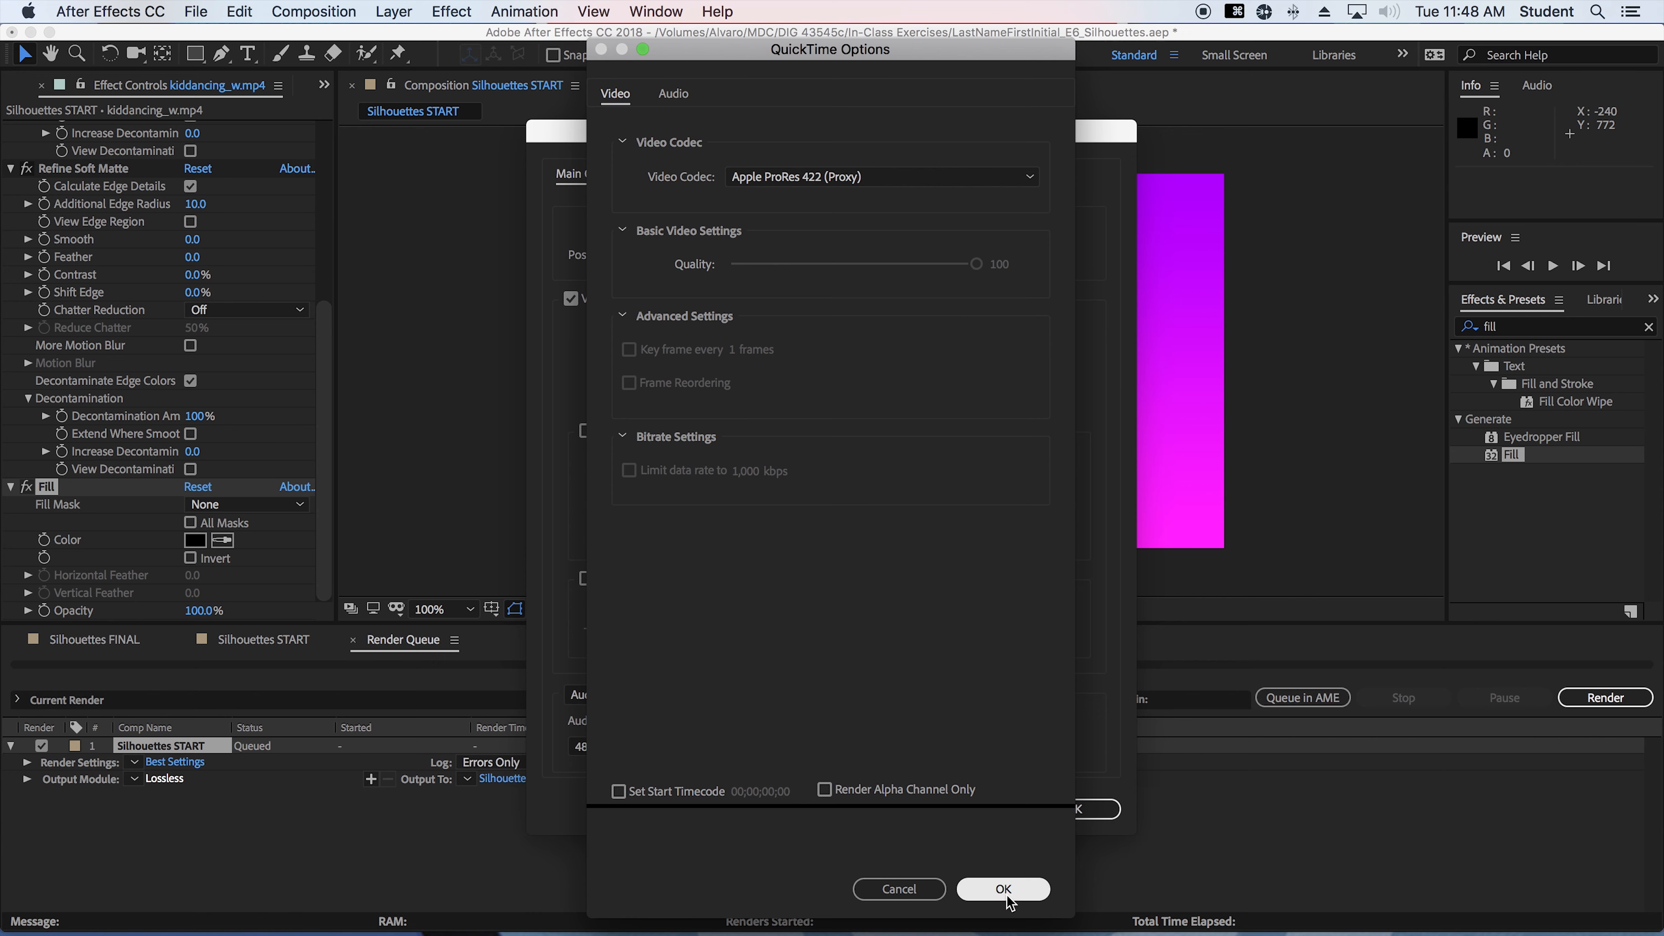
click(1088, 809)
Set the output movie to LastNameFirstInitial_E6_Silhouettes in the In-Class Exercises folder and start the render
click(534, 778)
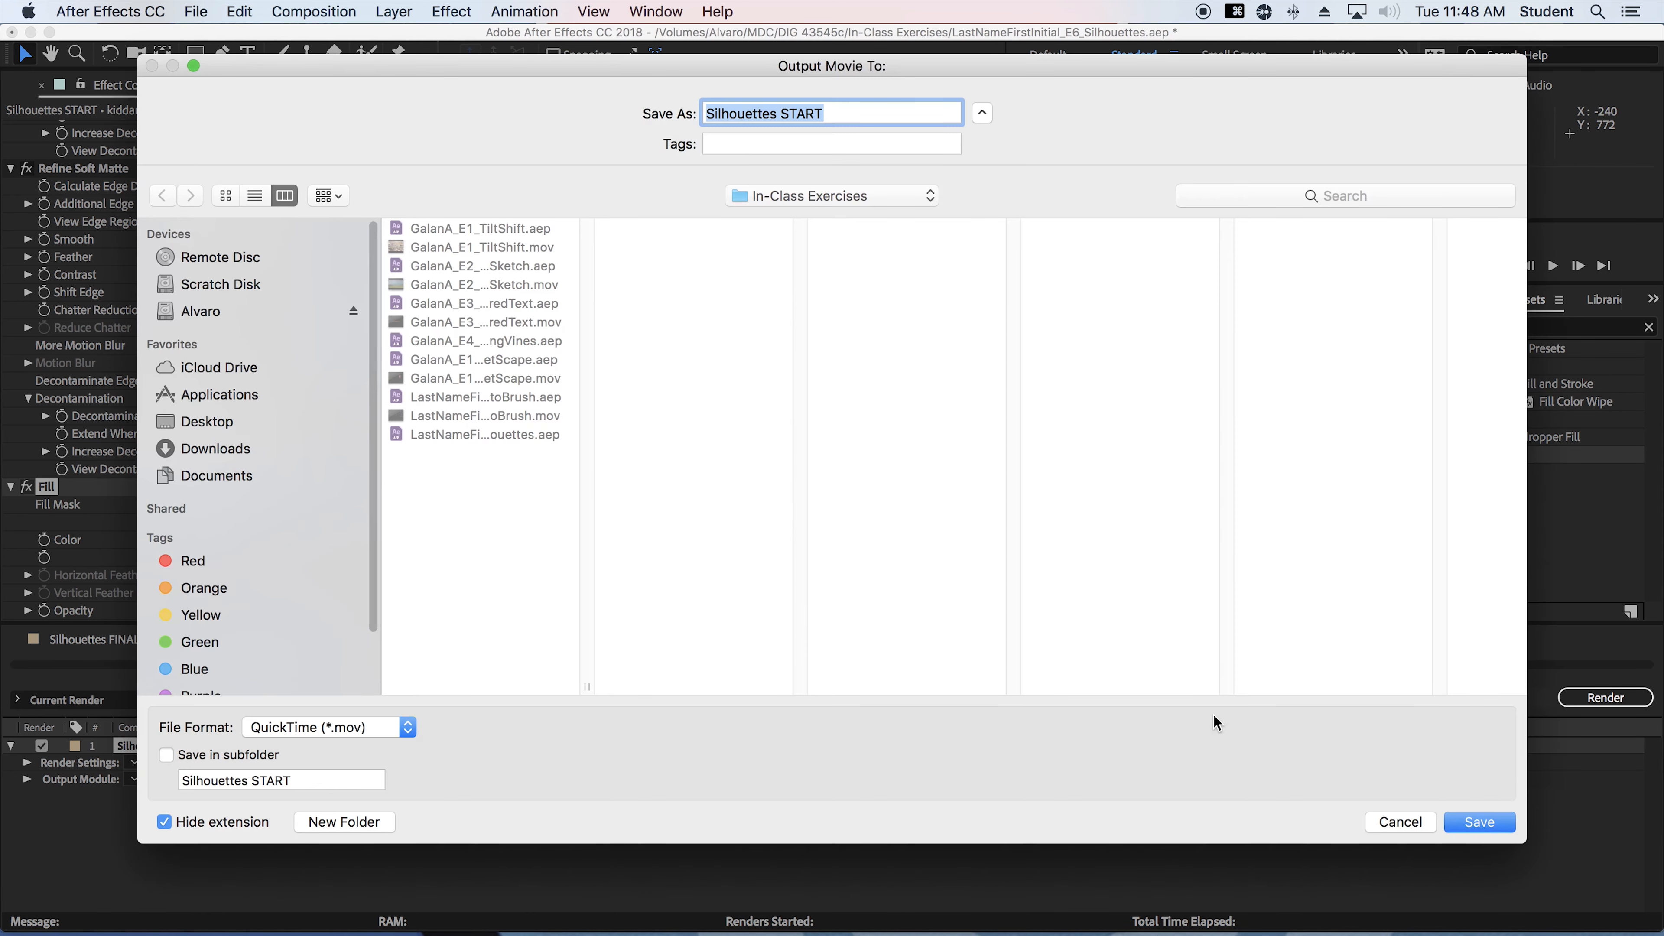
drag(587, 686, 1016, 686)
click(600, 435)
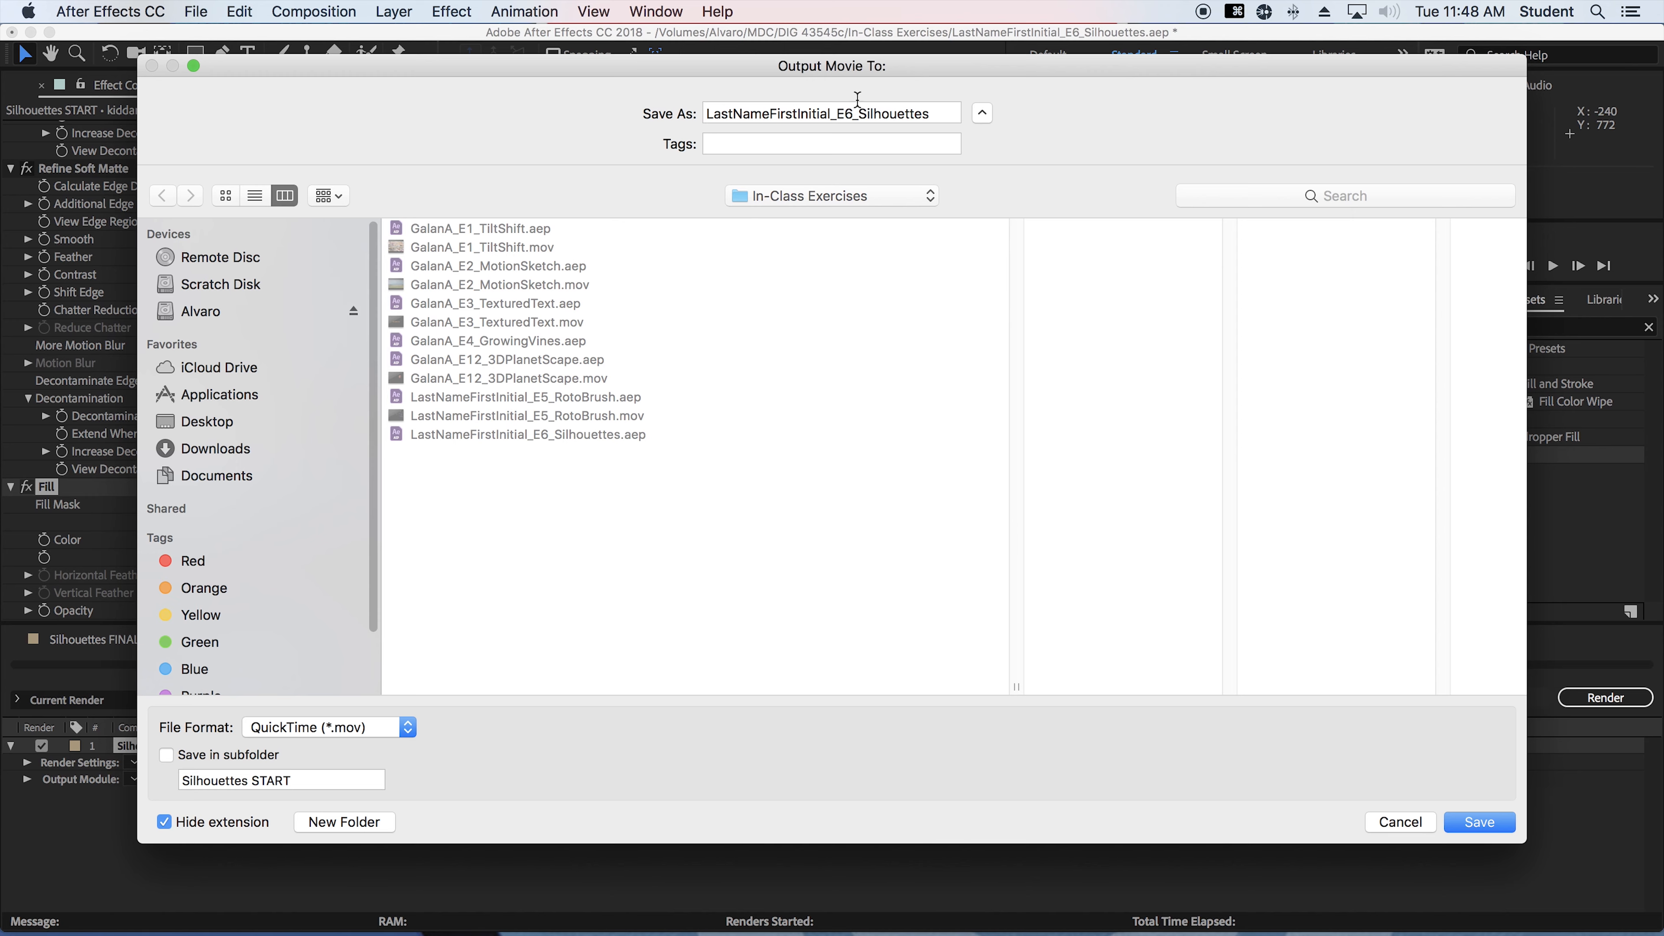
click(1478, 822)
click(1604, 697)
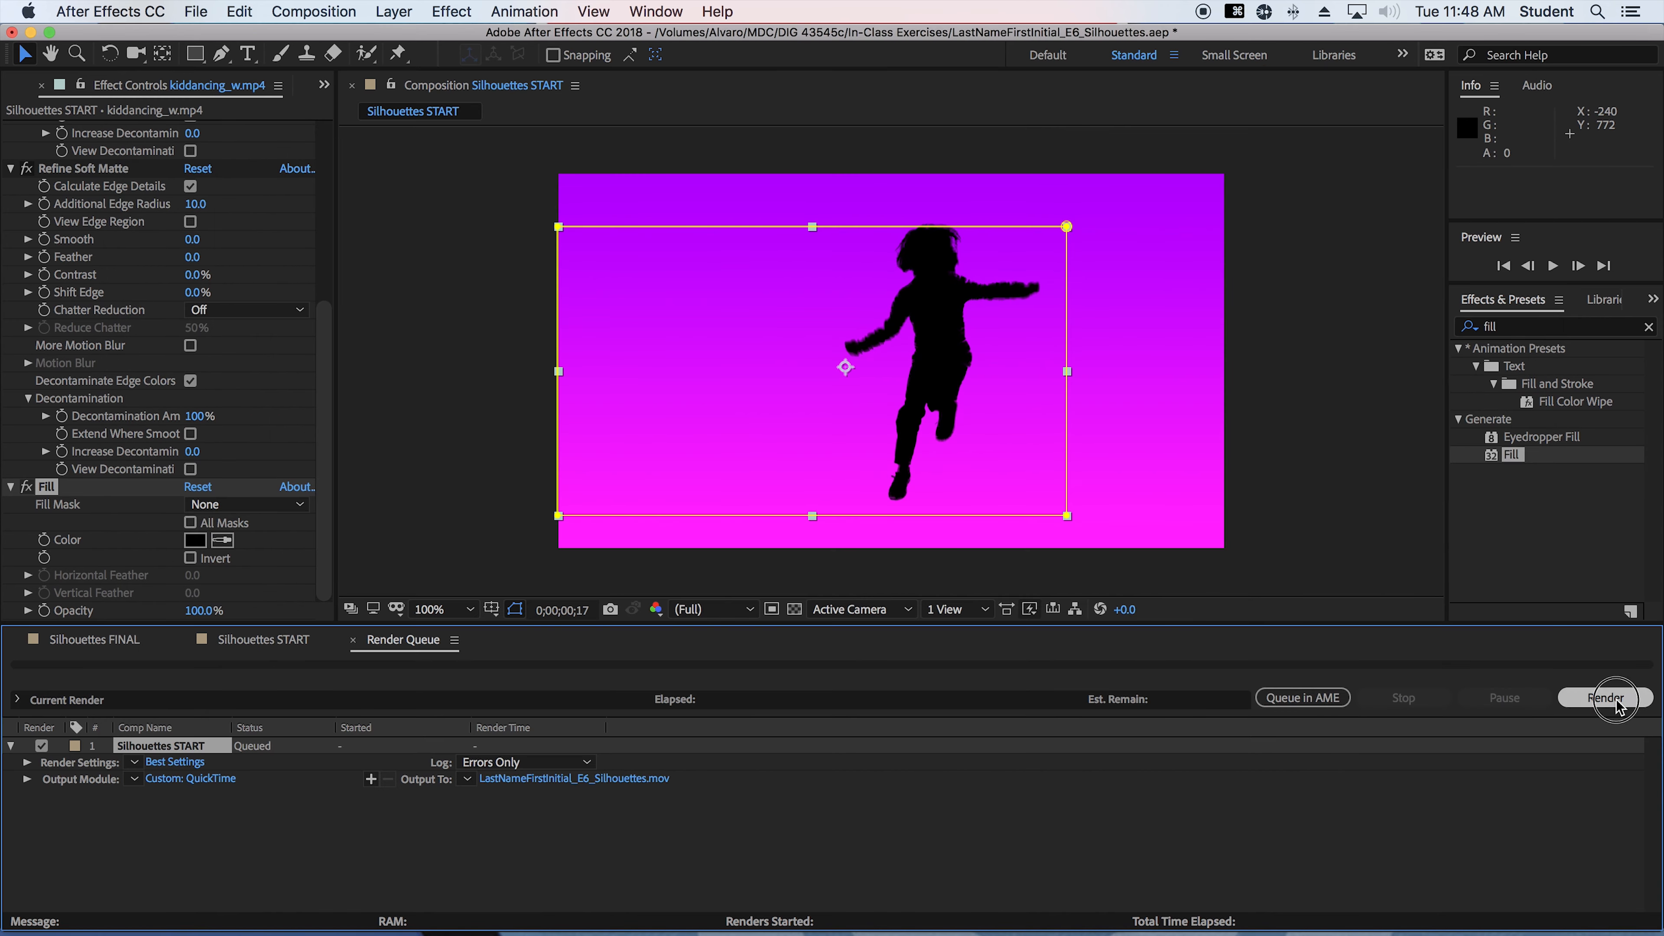